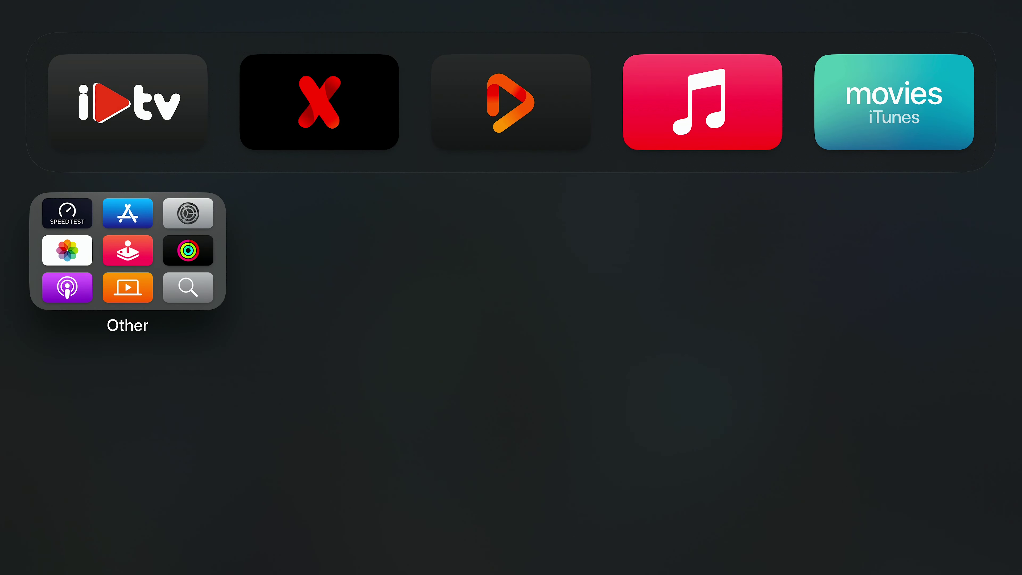
- Open the Infuse store page in the App Store from the Other folder
key(Return)
key(Right)
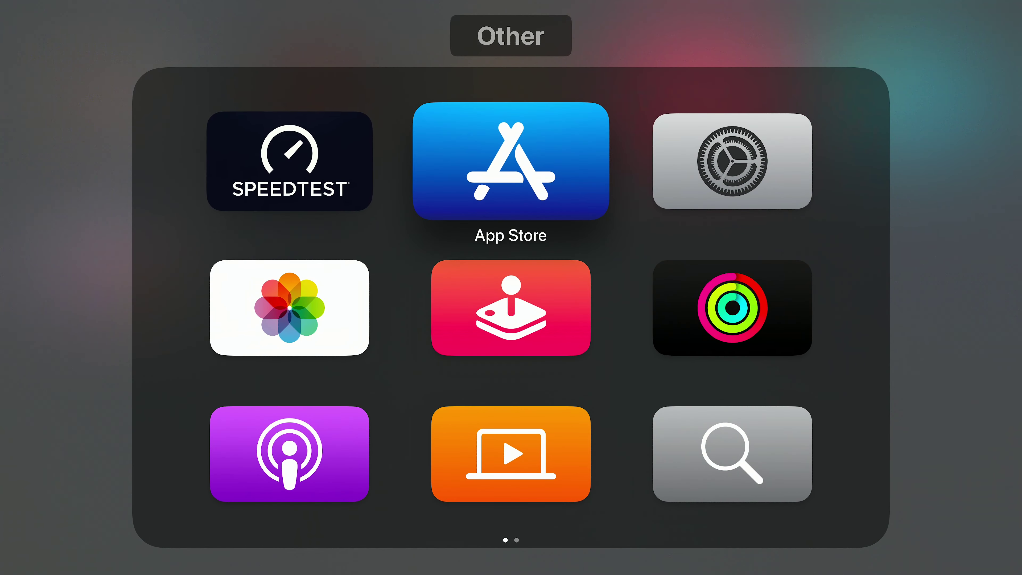
key(Return)
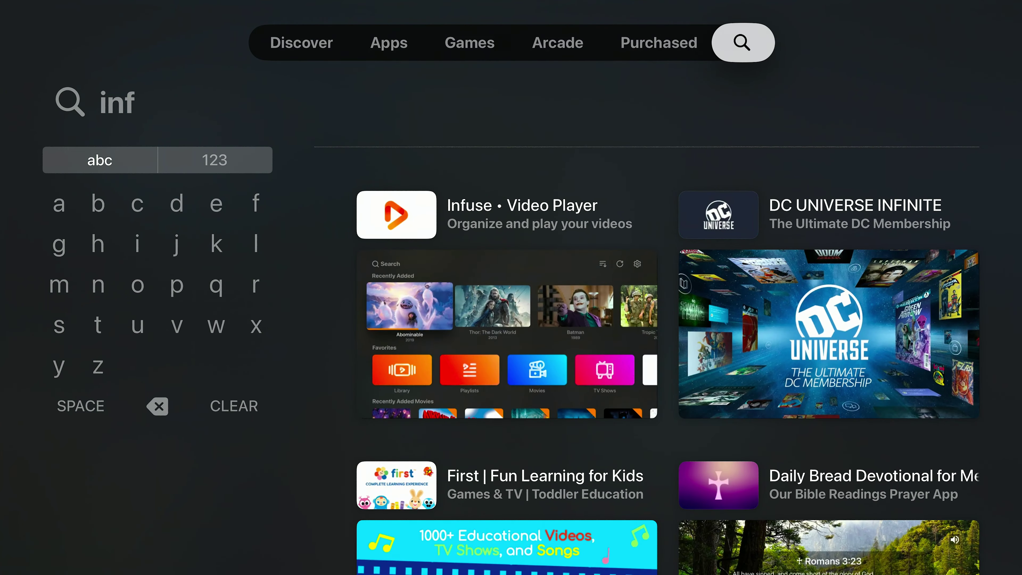
key(Down)
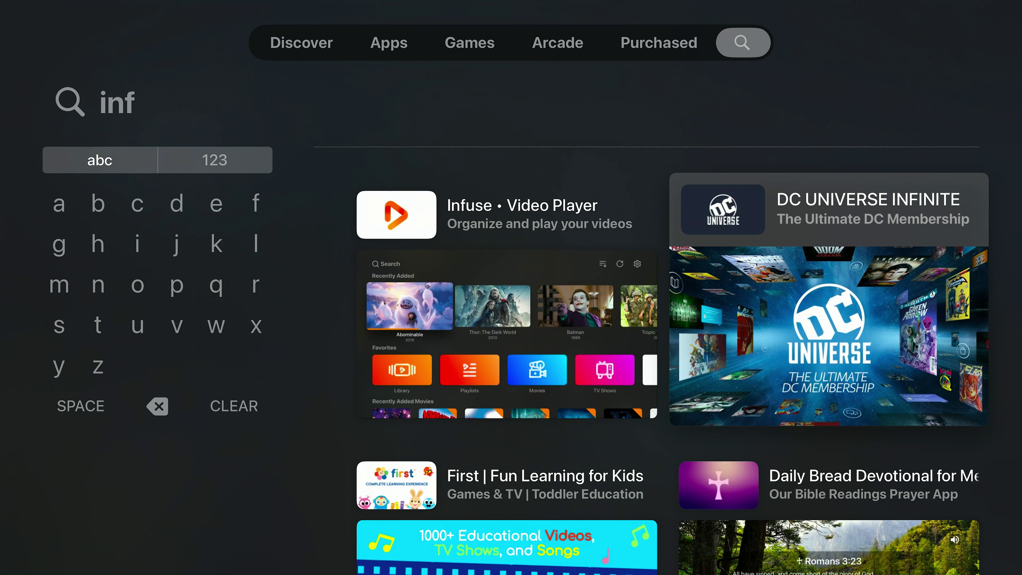
key(Left)
key(Left)
key(Left)
key(Left)
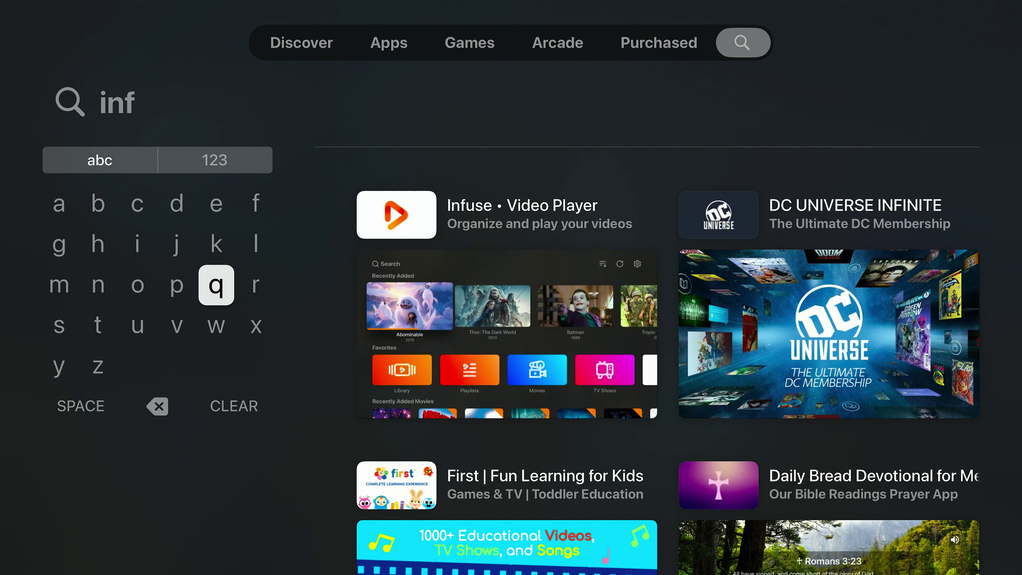
key(Up)
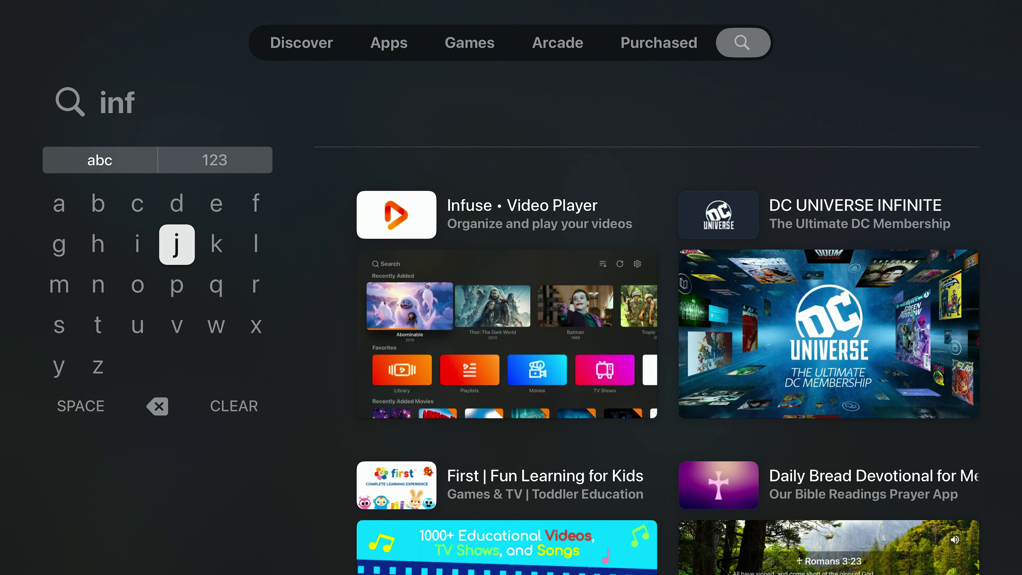
key(Right)
key(Right)
key(Right)
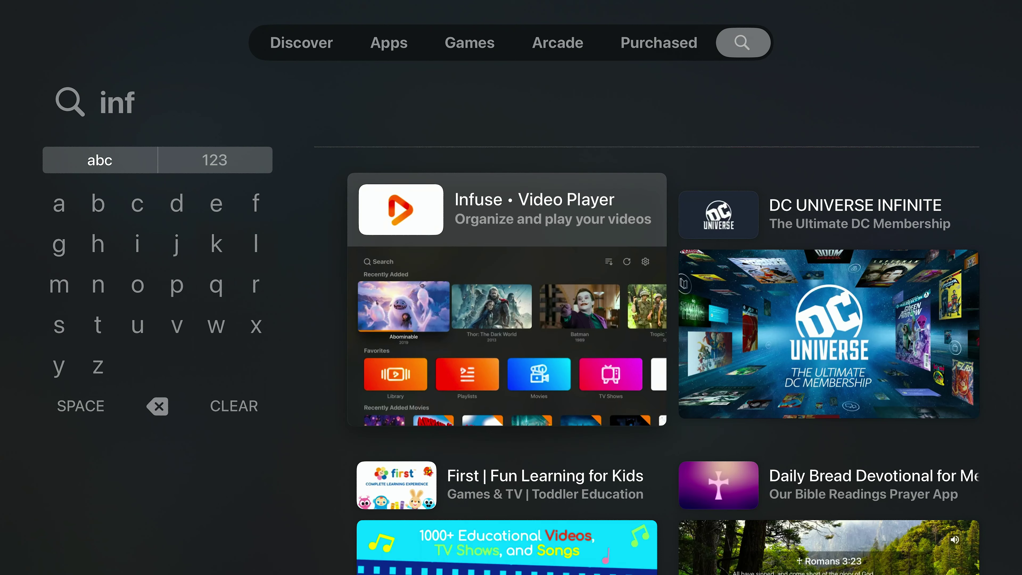
key(Return)
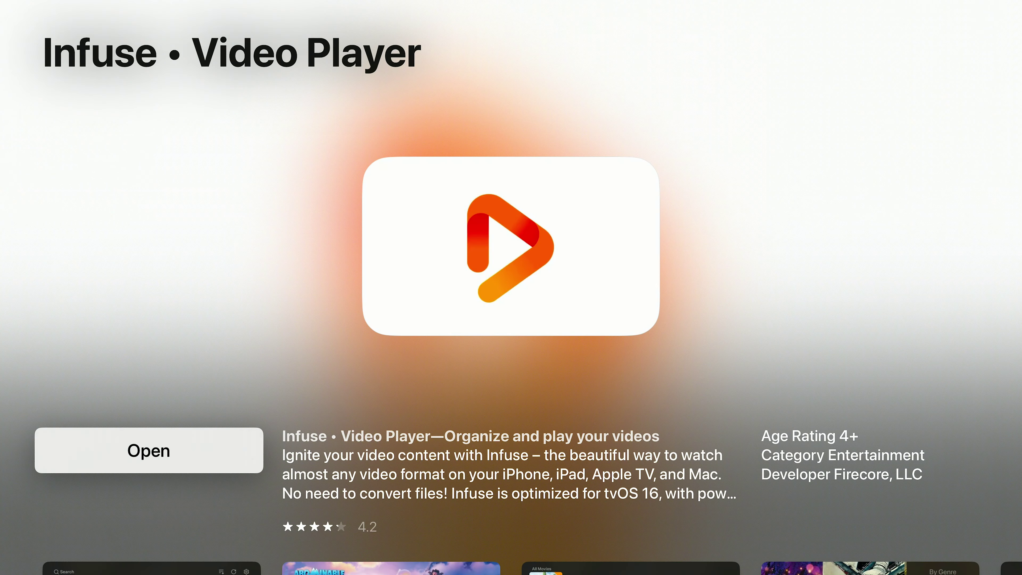
- Browse Infuse's screenshots, About and Ratings sections, then return to search results
key(Down)
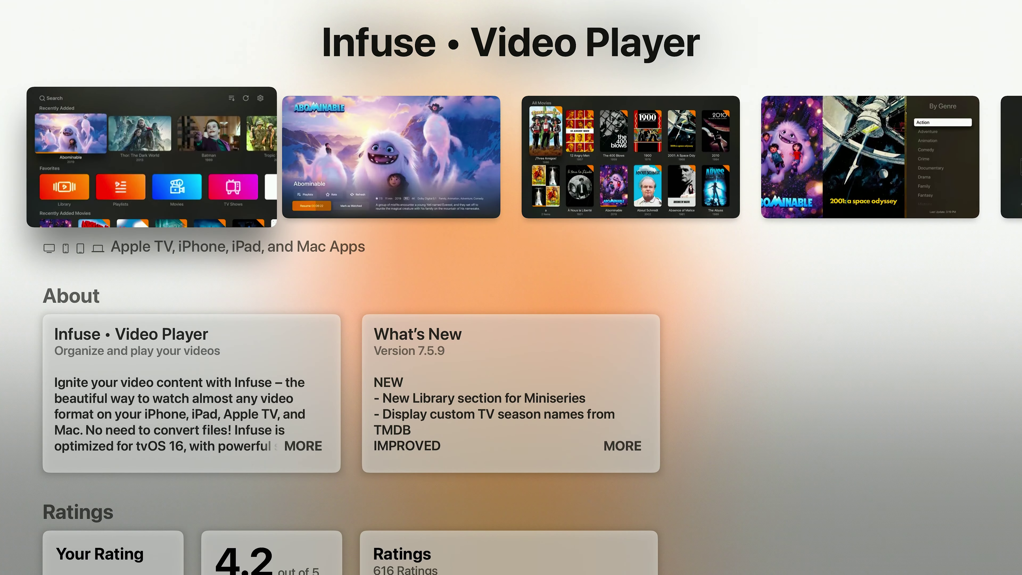
key(Down)
key(Down)
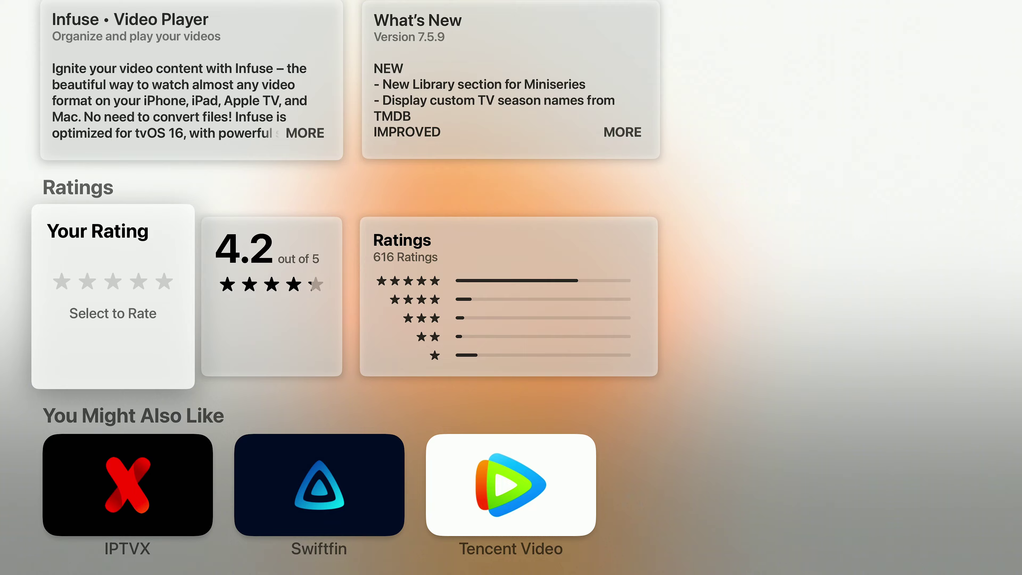
key(Up)
key(Escape)
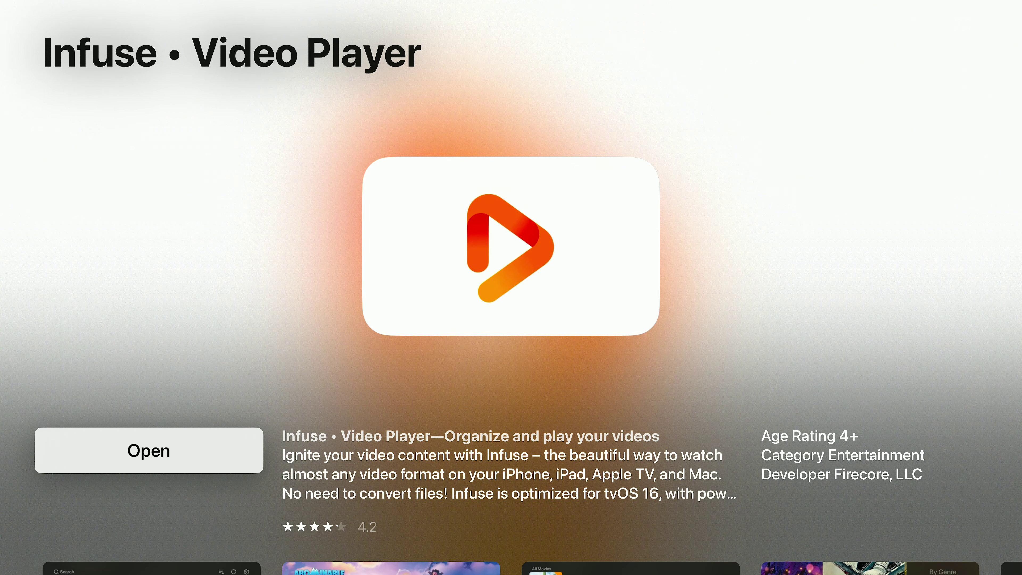
key(Escape)
- Exit the App Store, launch Infuse and select + Add on the welcome screen
key(Left)
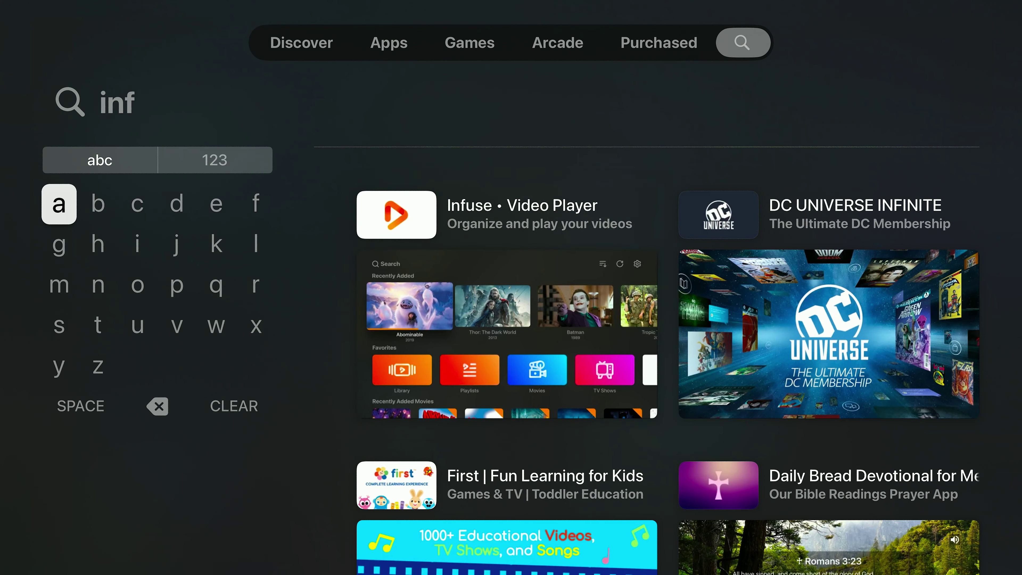
key(Escape)
key(Escape)
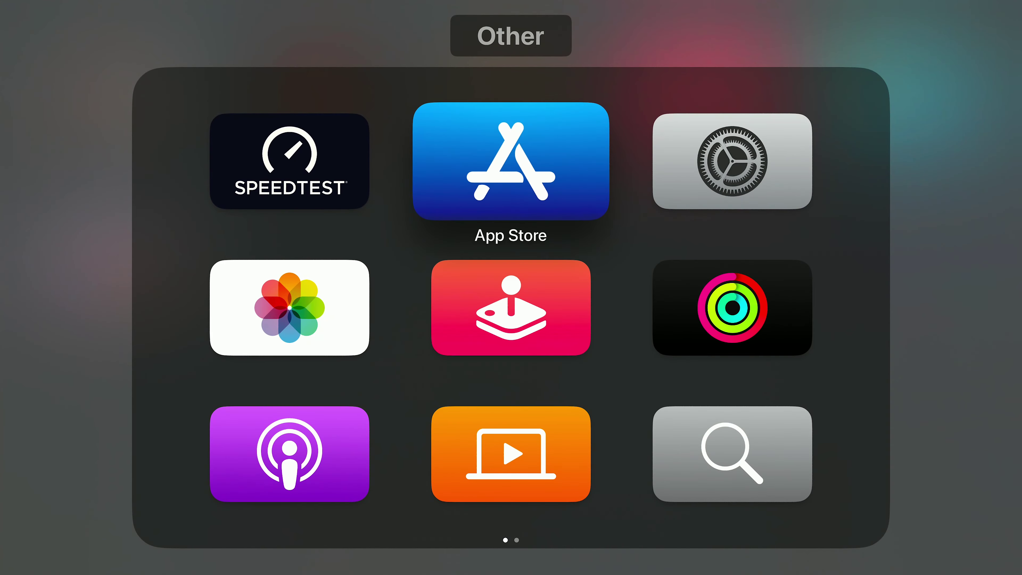
key(Escape)
key(Up)
key(Right)
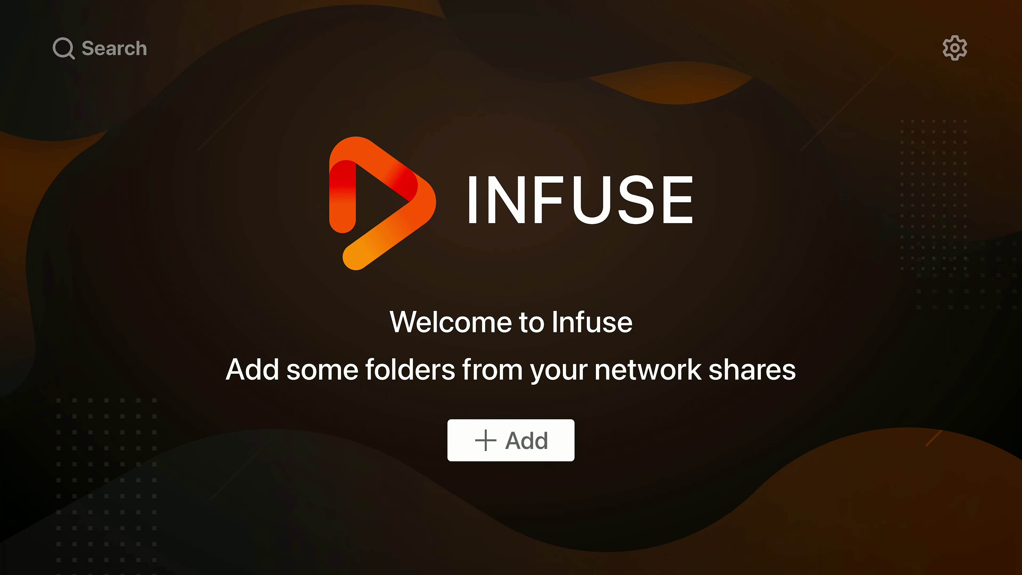
key(Return)
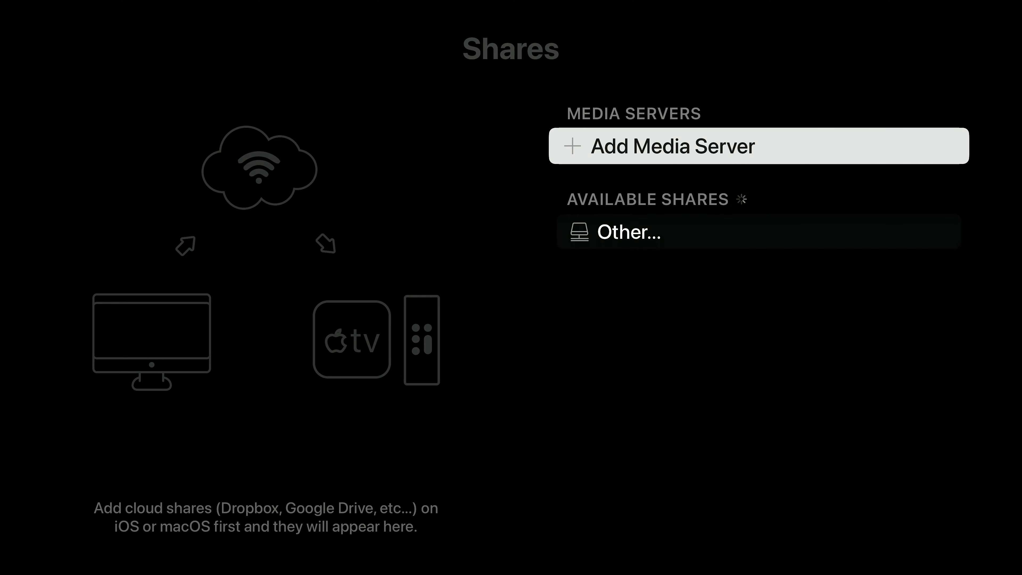
- Choose Add Media Server rather than the Other… manual share entry
click(759, 231)
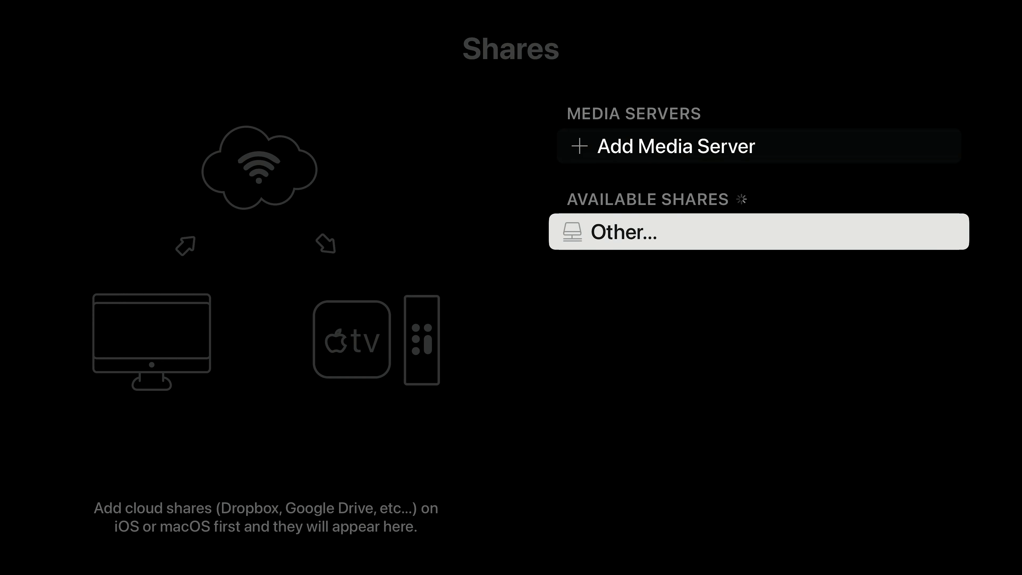
click(759, 145)
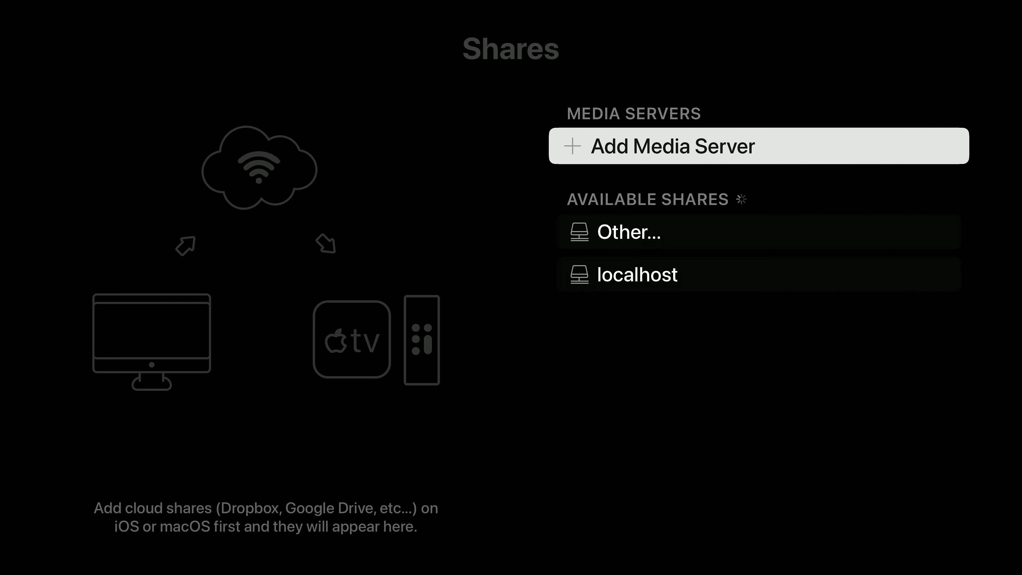
key(Return)
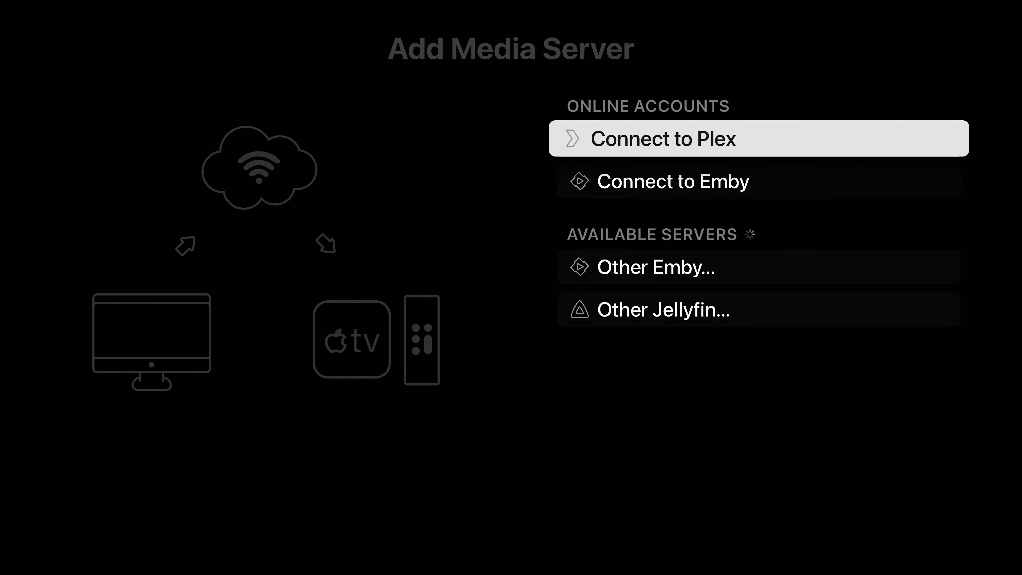
- Connect the Emby account via Connect to Emby and save the share as A
key(Down)
key(Down)
key(Down)
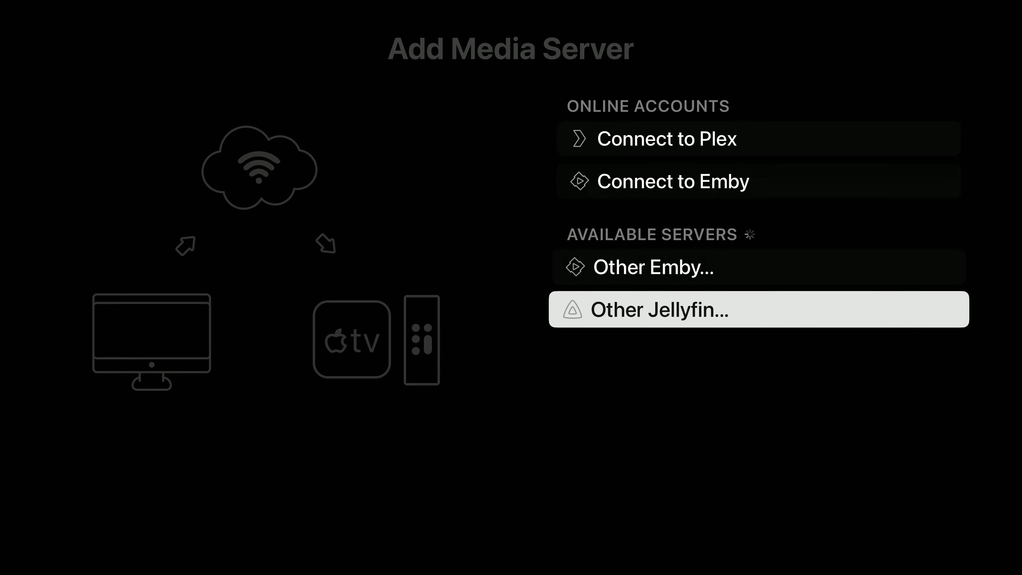
key(Up)
key(Up)
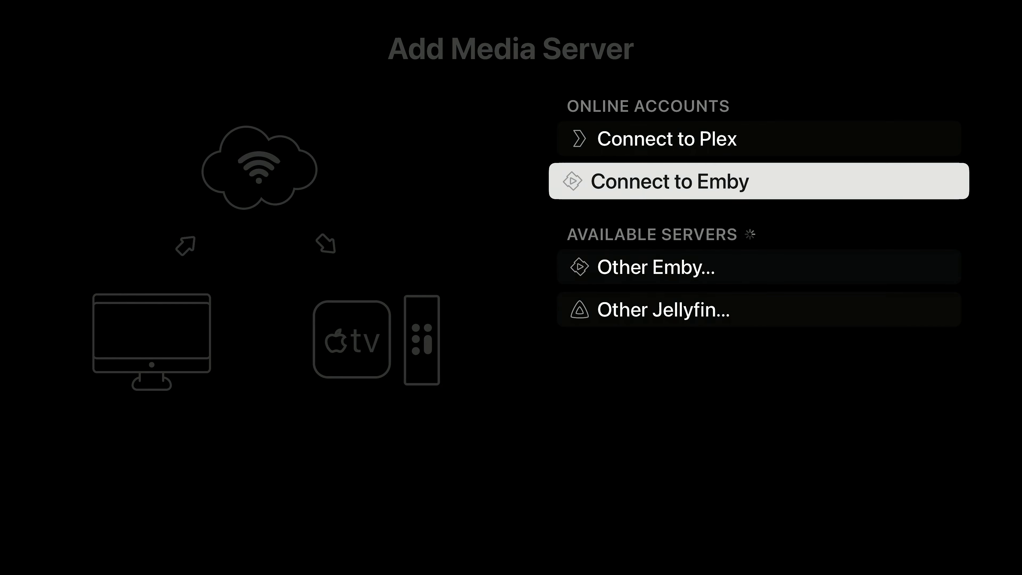
key(Return)
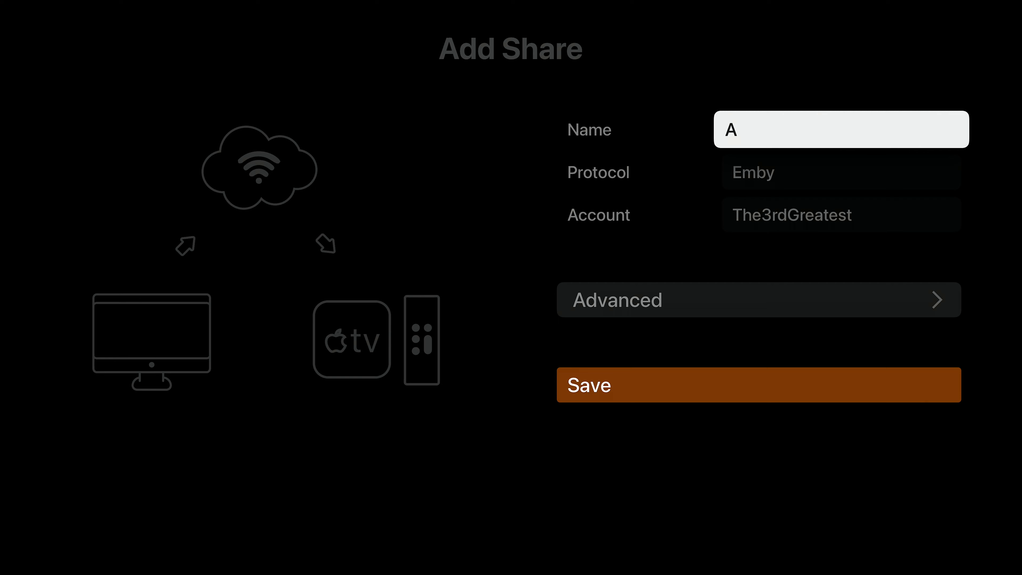
key(Down)
key(Down)
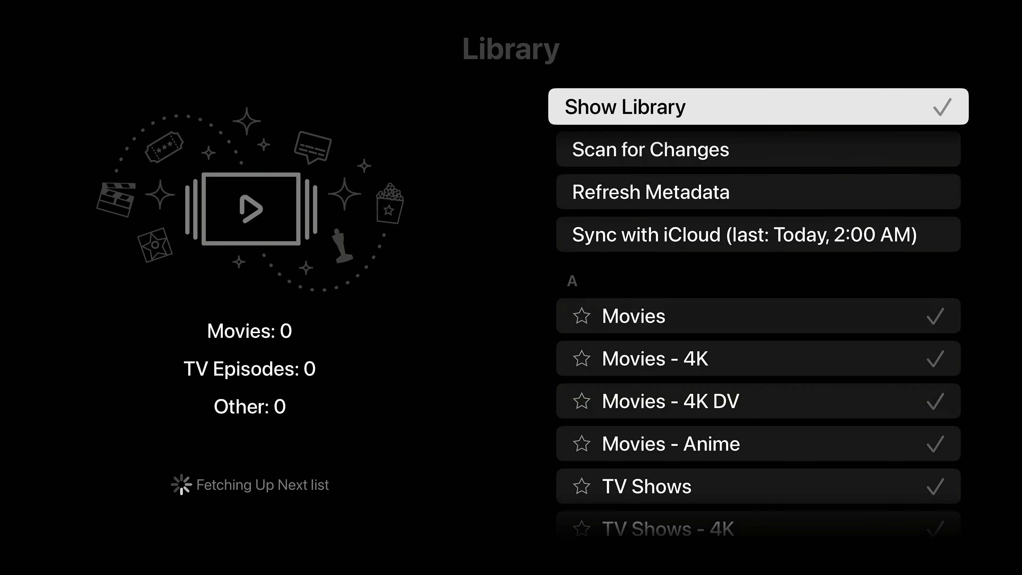
- Uncheck the Movies, Movies - 4K and Movies - Anime libraries, keeping Movies - 4K DV
key(Down)
key(Down)
key(Down)
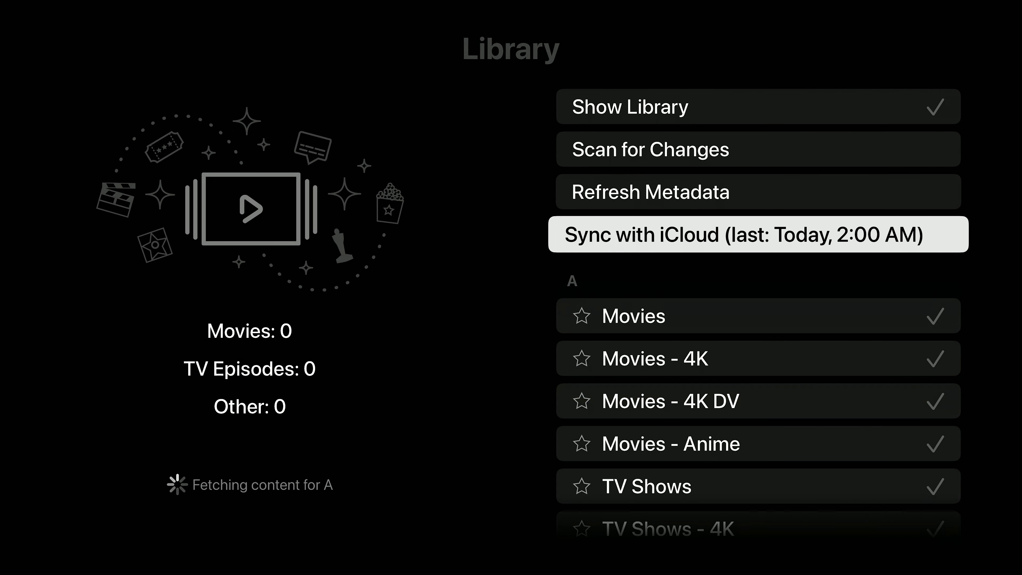
key(Return)
key(Down)
key(Down)
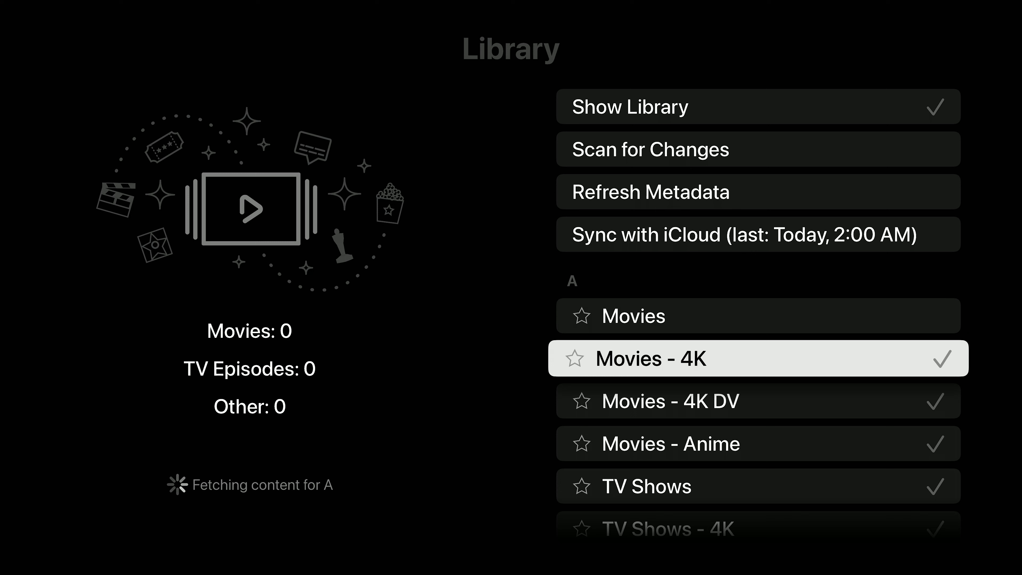
key(Up)
key(Return)
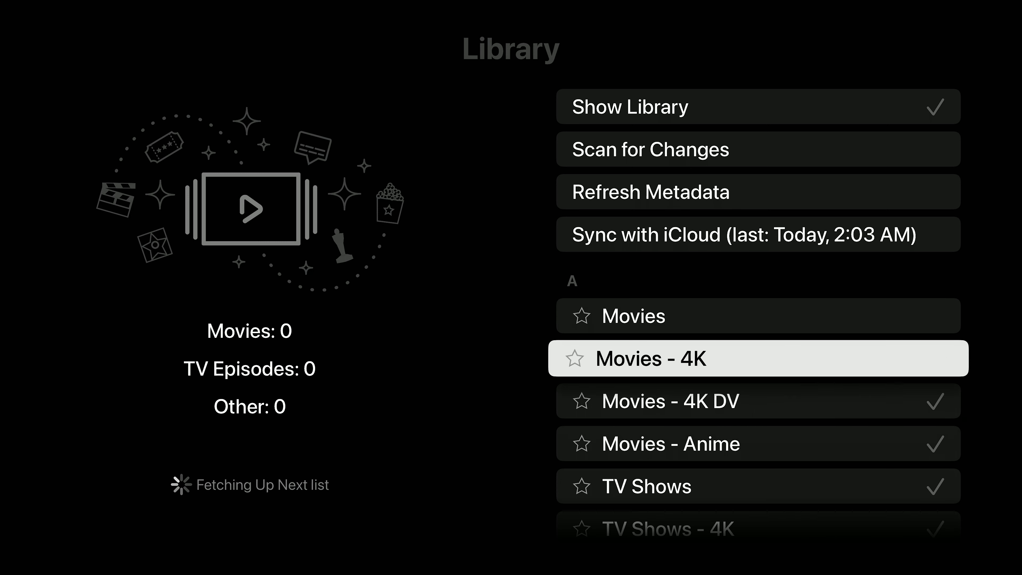
key(Down)
key(Down)
key(Return)
- Uncheck TV Shows, TV Shows - 4K, 4K DV and Anime, then return to Show Library
key(Down)
key(Return)
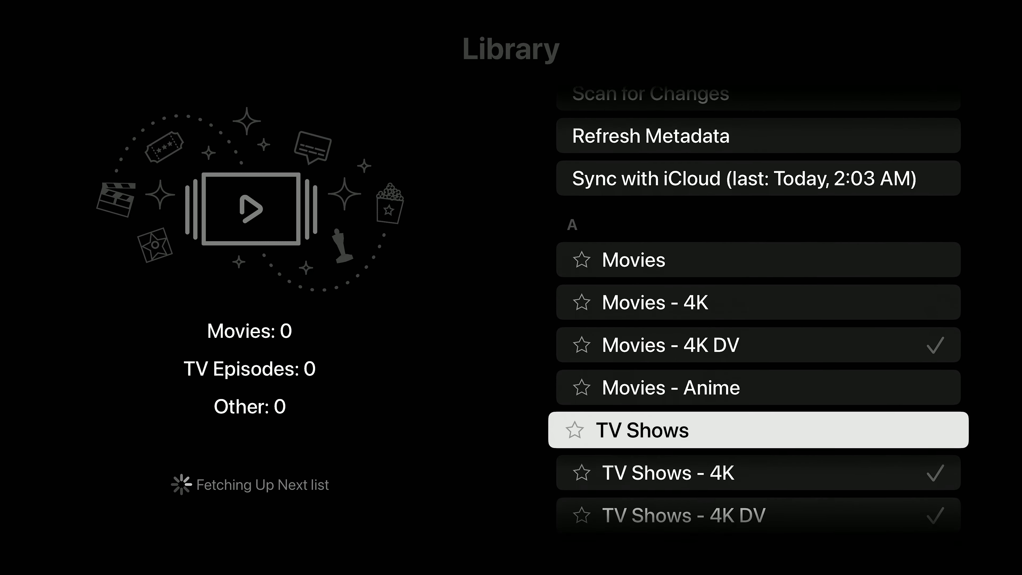
key(Down)
key(Return)
key(Down)
key(Return)
key(Down)
key(Return)
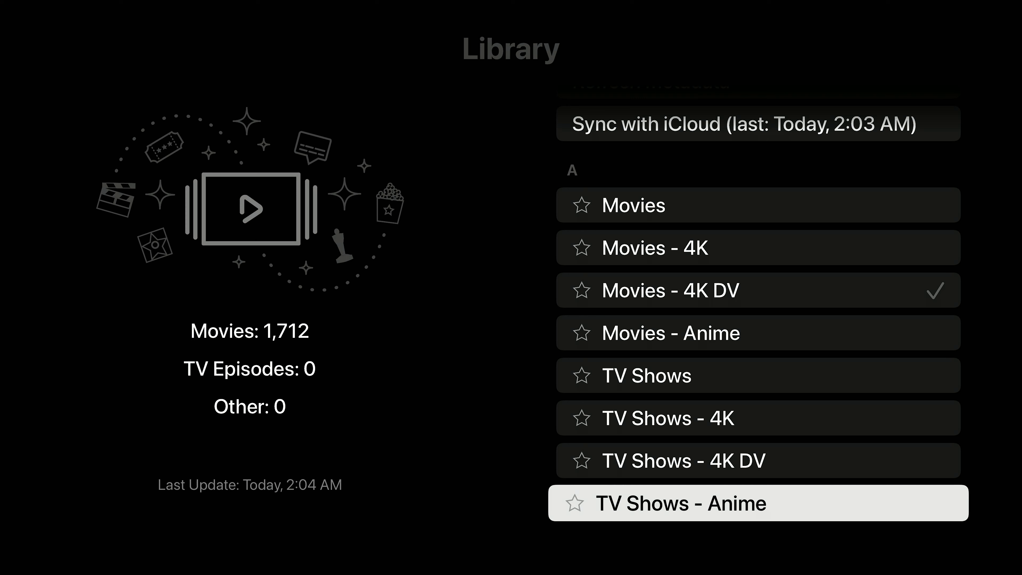
key(Up)
key(Up)
key(Up)
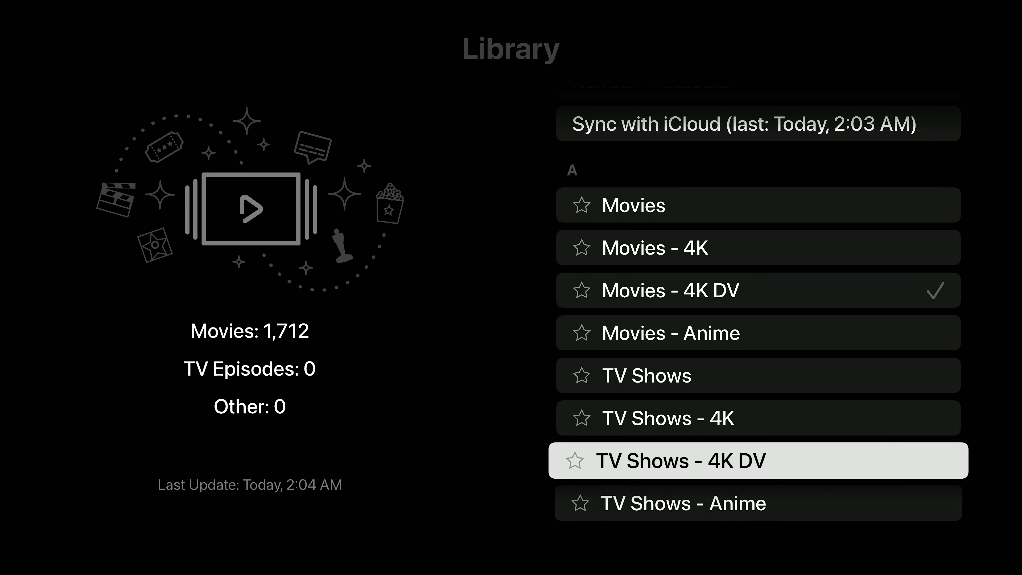
key(Up)
key(Up)
key(Up)
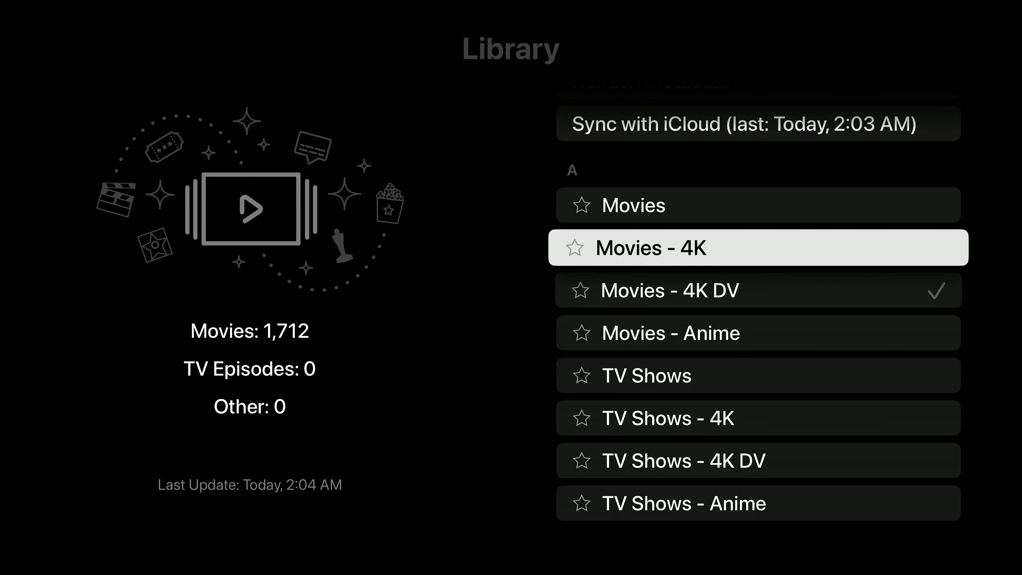
key(Up)
key(Up)
key(Up)
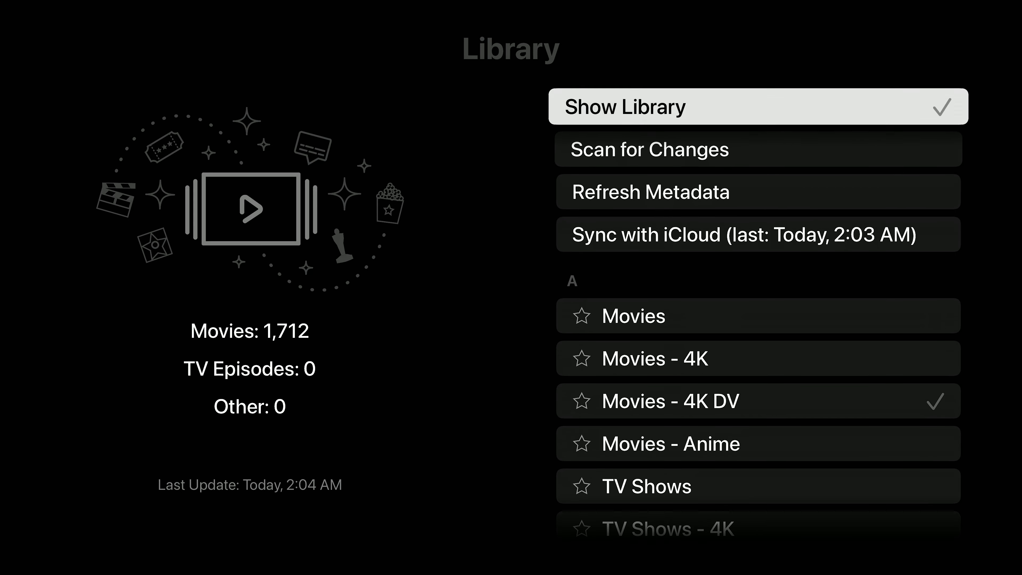
- Back out of Settings to the home screen and highlight the A server under Favorites
key(Escape)
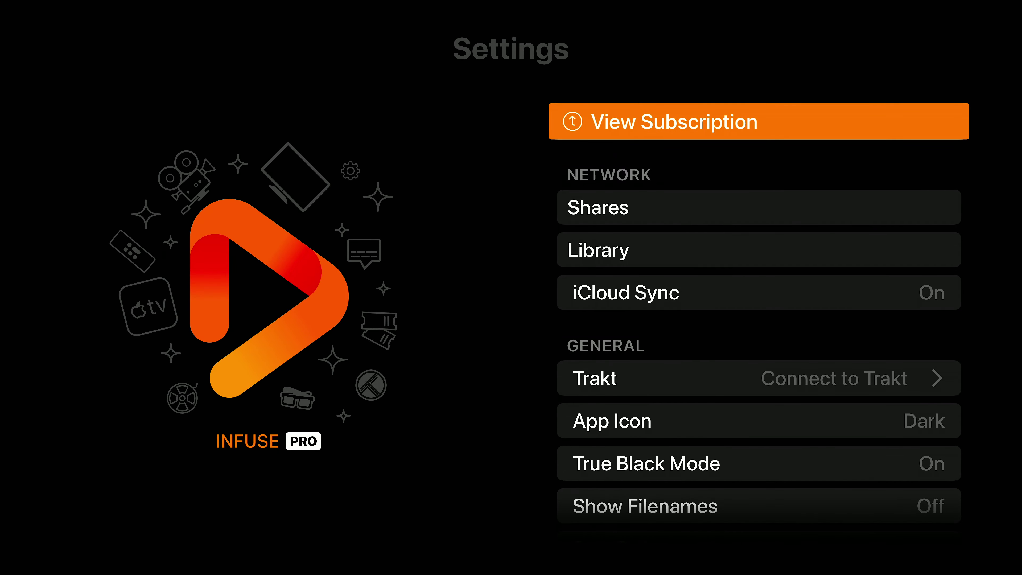
key(Down)
key(Down)
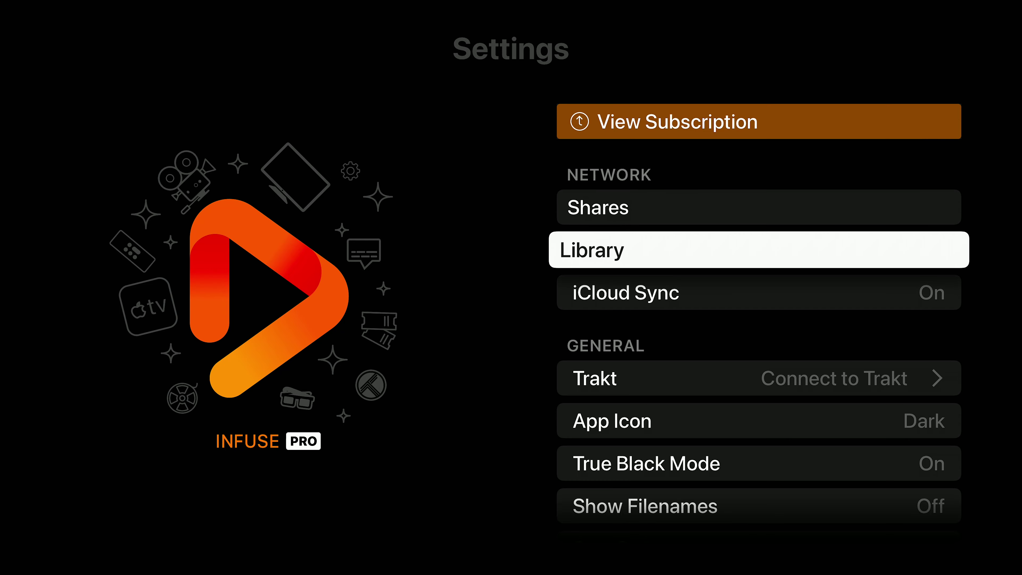
key(Escape)
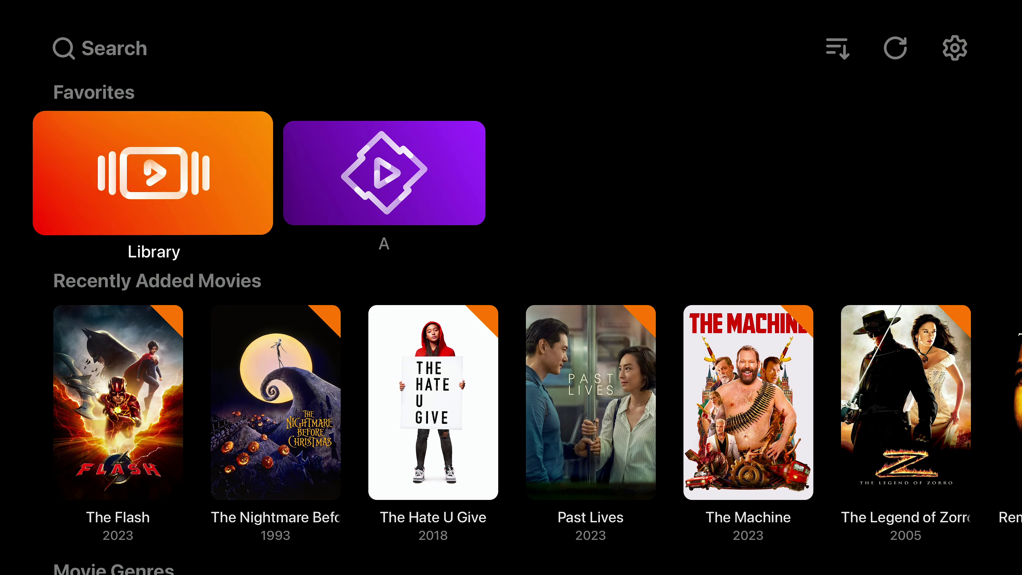
key(Up)
key(Down)
key(Right)
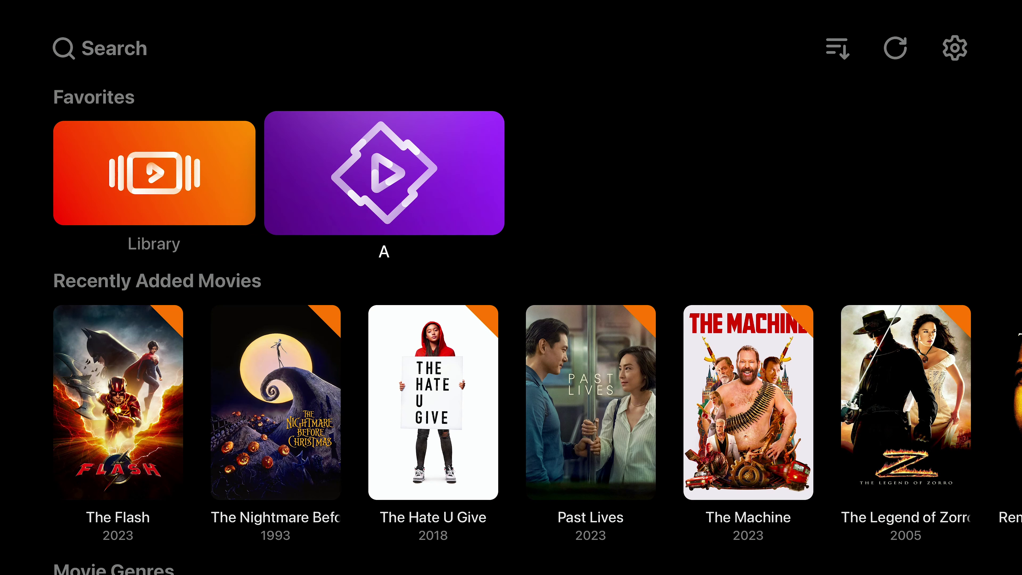
key(Left)
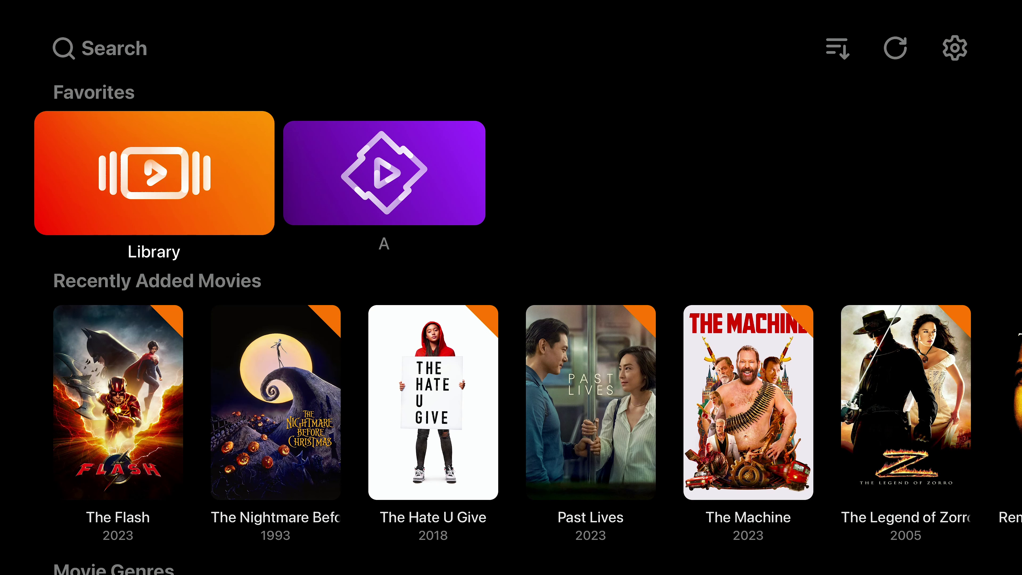
key(Return)
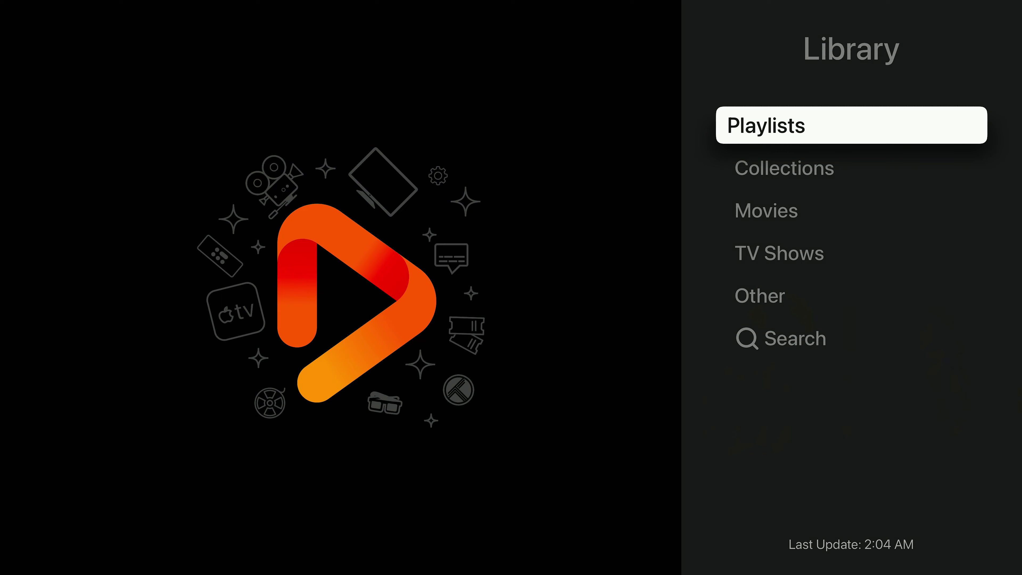
key(Down)
key(Down)
key(Down)
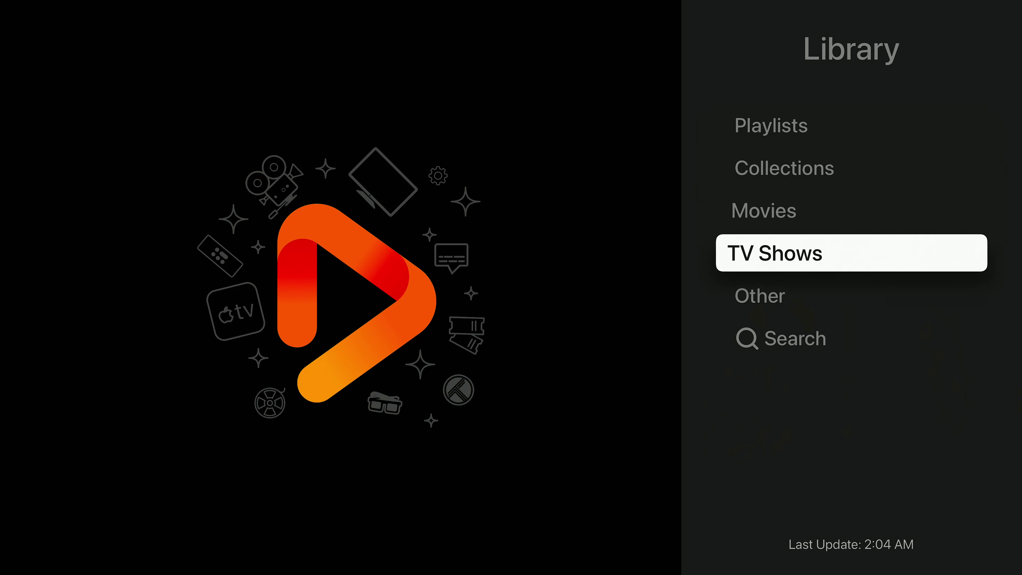
key(Down)
key(Up)
key(Up)
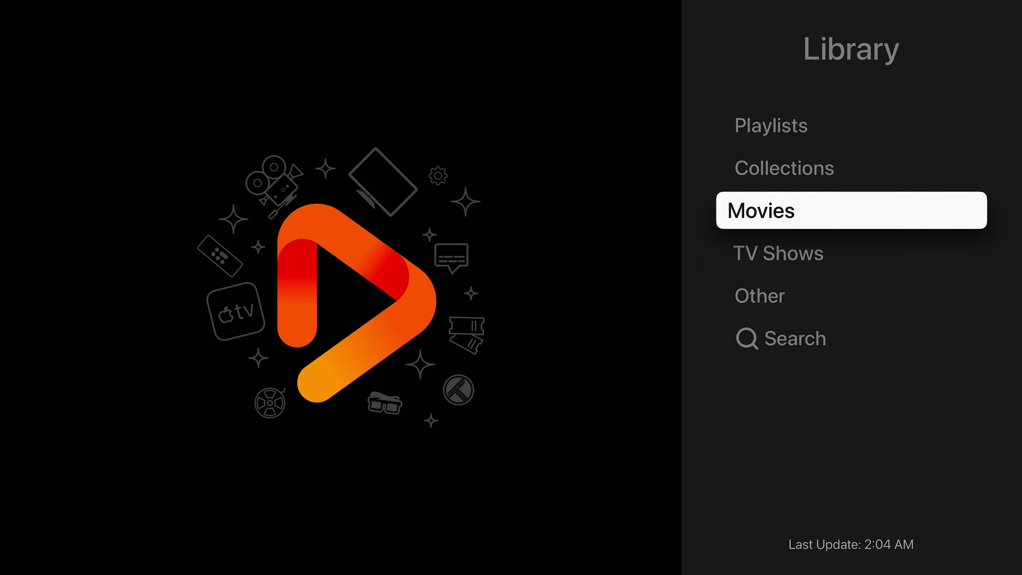
key(Escape)
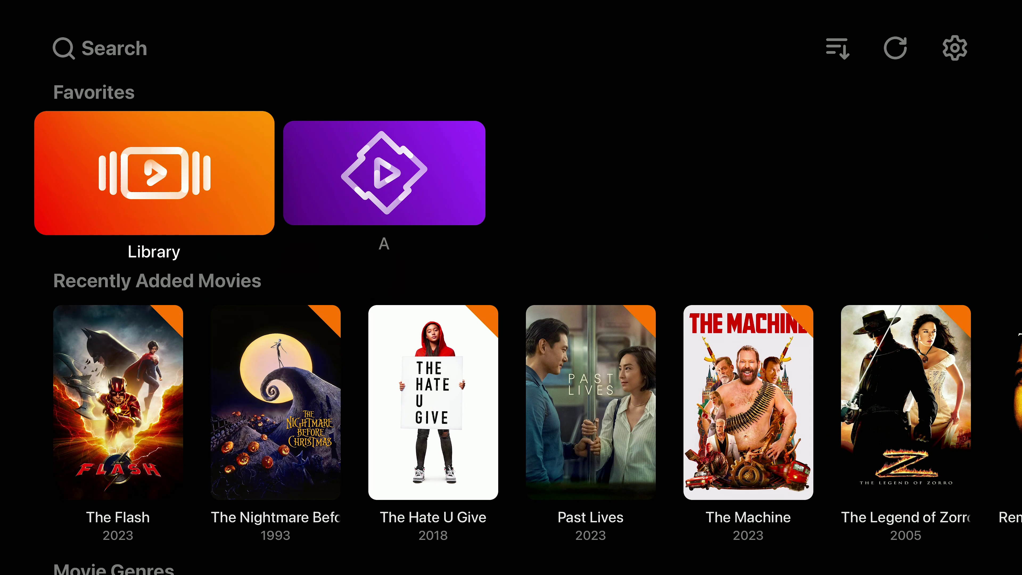
- Open The Flash (2023) from Recently Added Movies and highlight its Trailer option
key(Down)
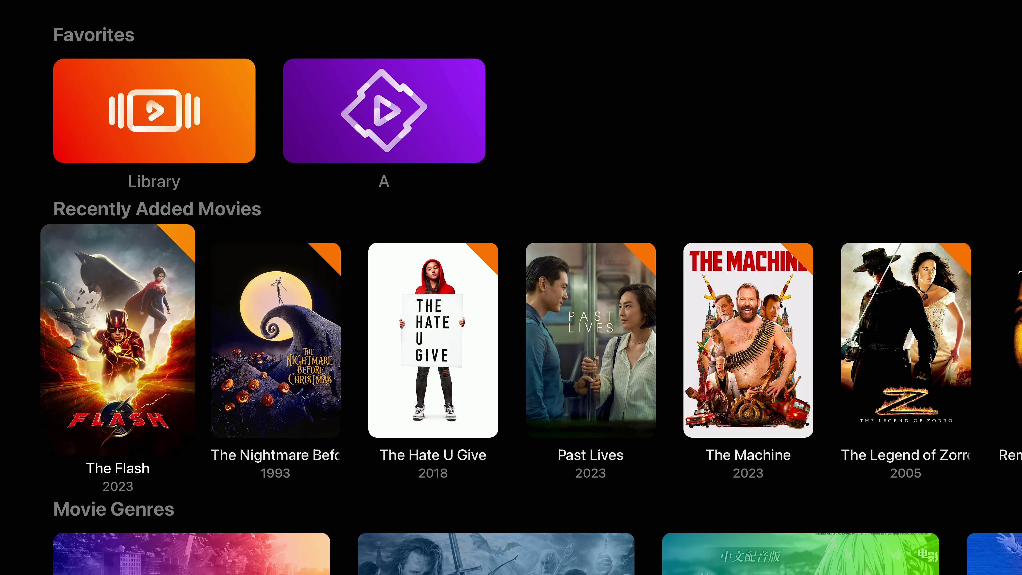
key(Return)
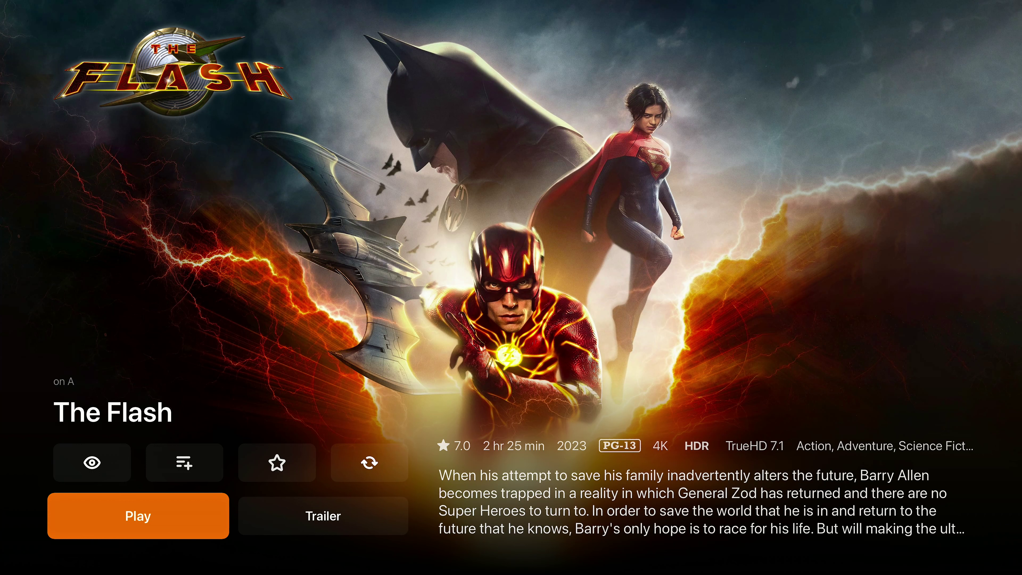
click(323, 515)
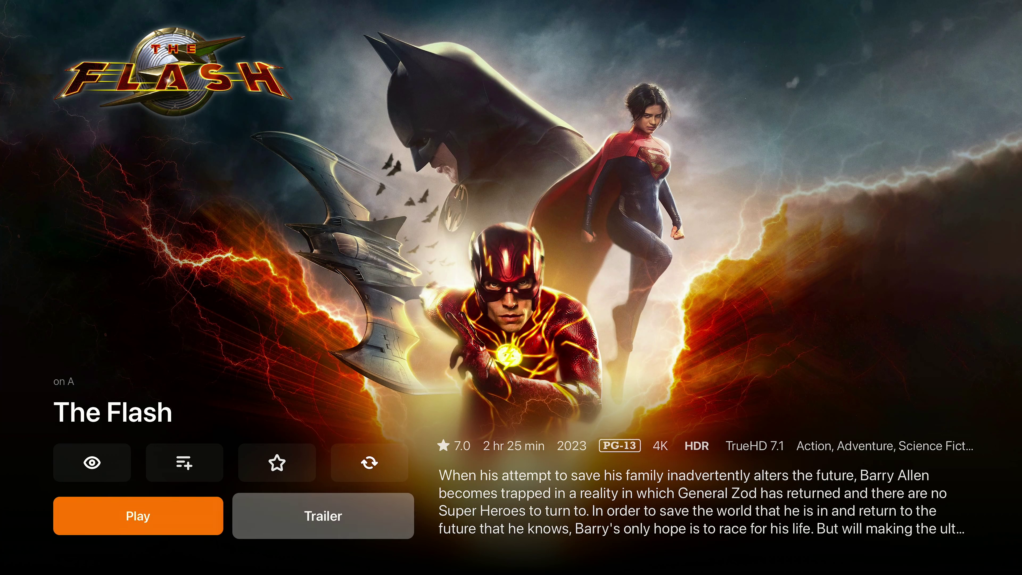
- Browse The Flash's favourite, watched and add-to-list buttons, ending back on Trailer
key(Up)
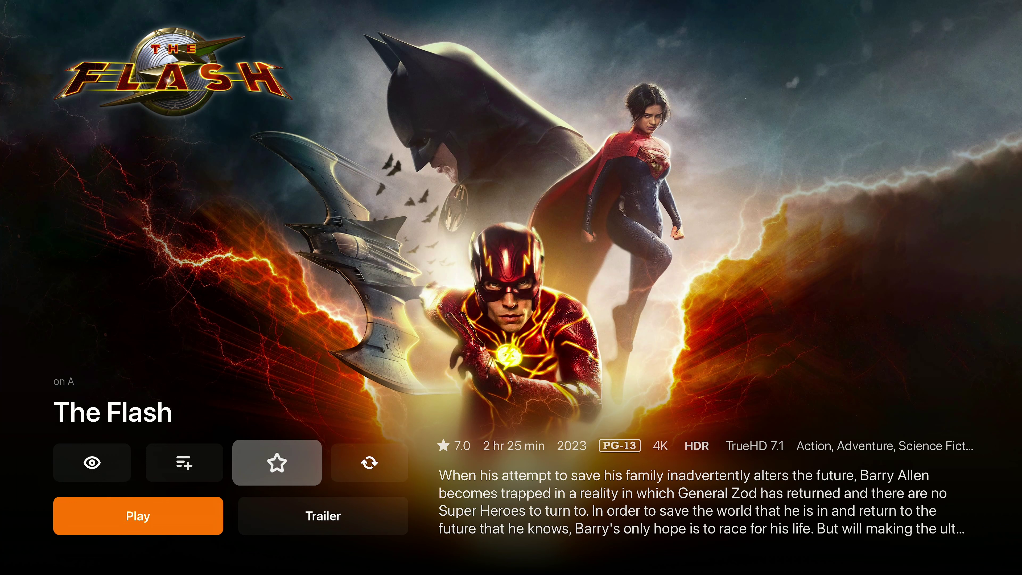
key(Left)
key(Left)
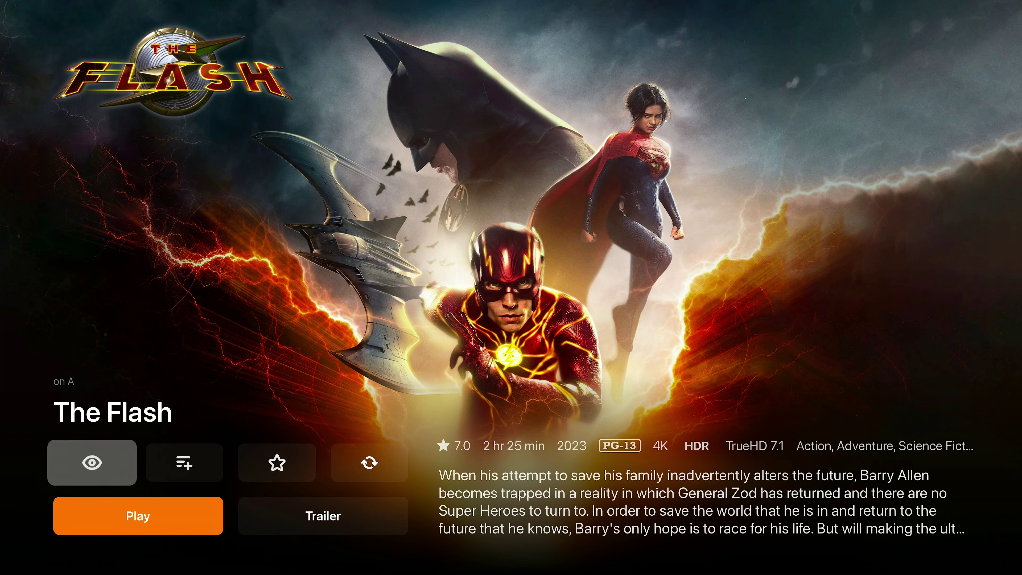
key(Right)
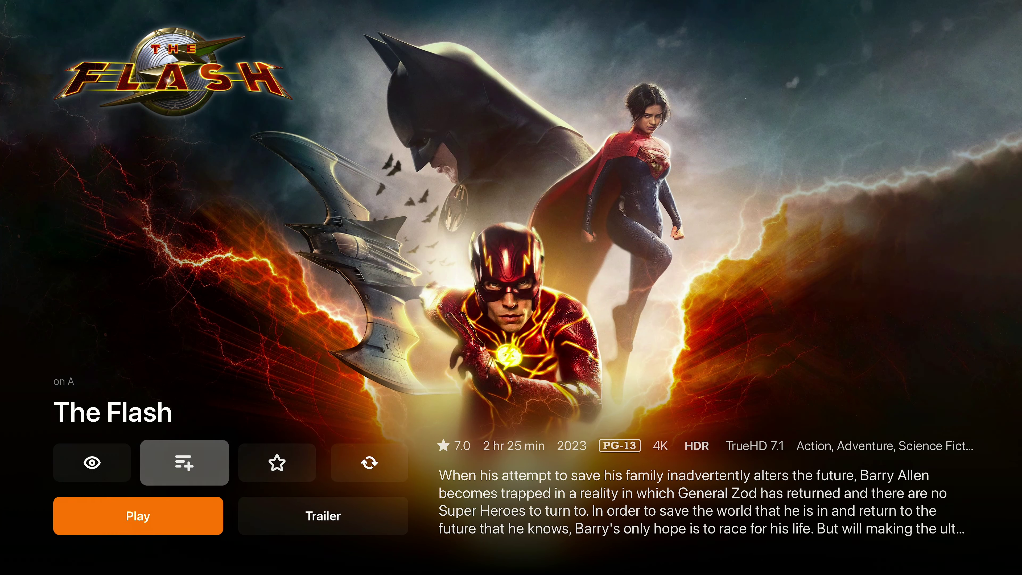
key(Down)
key(Right)
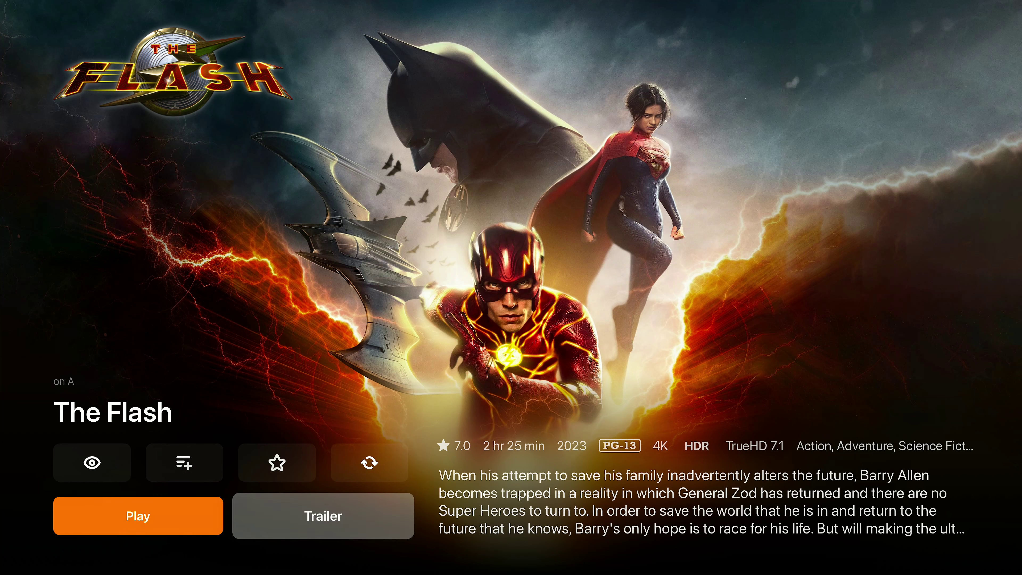
key(Return)
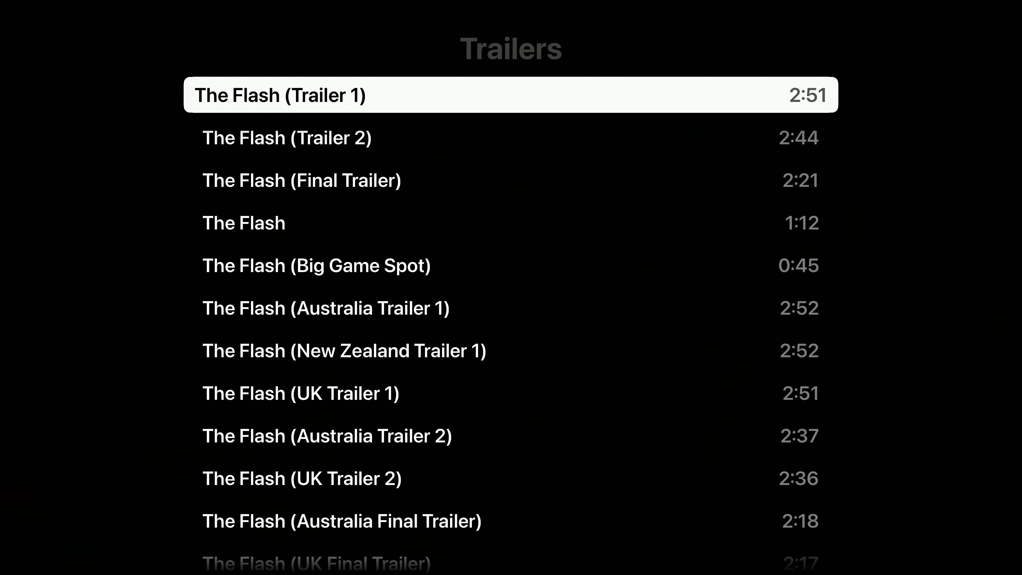
key(Down)
key(Down)
key(Down)
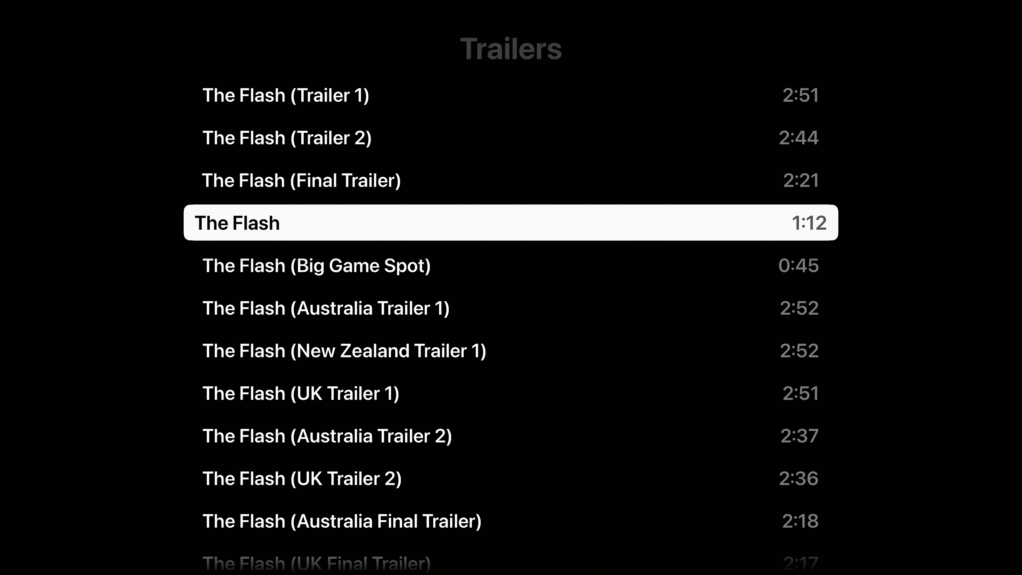
key(Down)
key(Down)
key(Down)
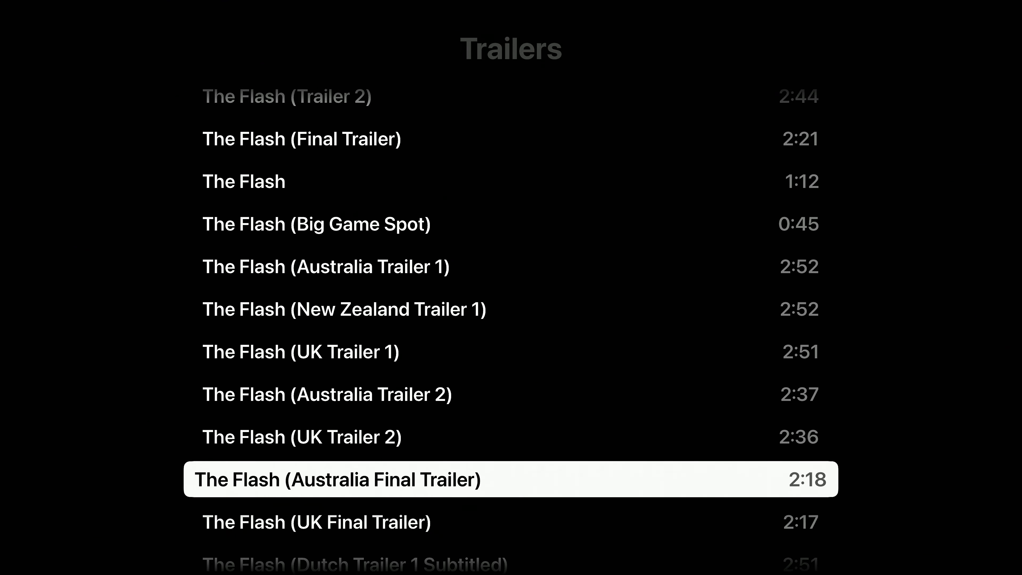
key(Down)
key(Down)
key(Down)
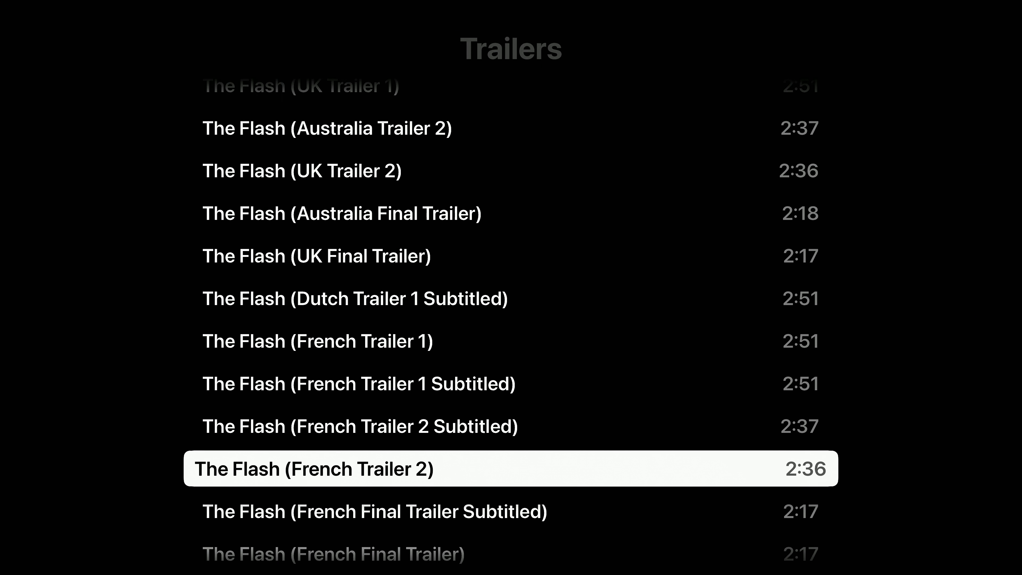
key(Escape)
key(Down)
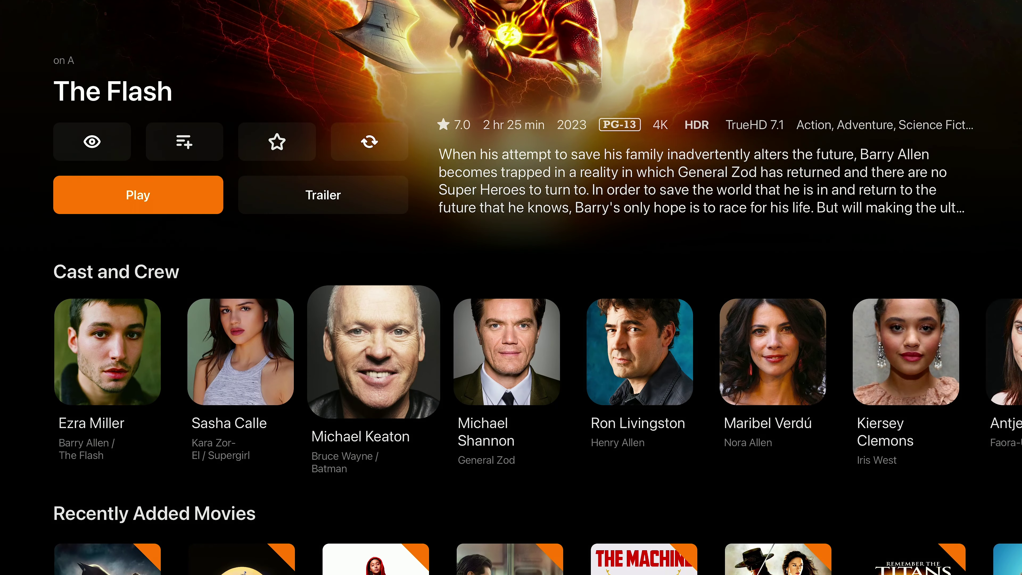
- Browse The Flash's cast from Ezra Miller to Ron Livingston, then back out toward home
key(Left)
key(Left)
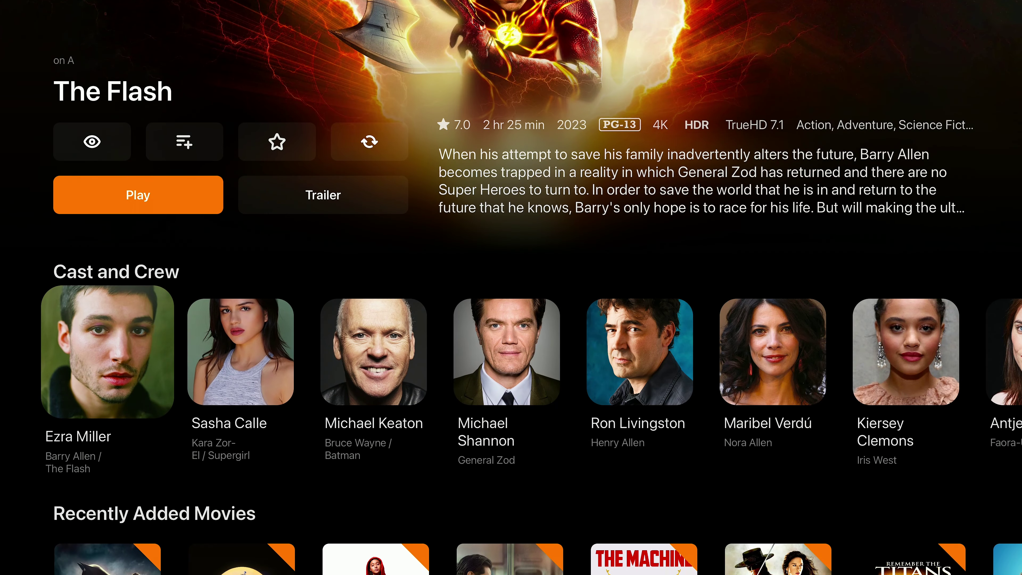
key(Right)
key(Right)
key(Right)
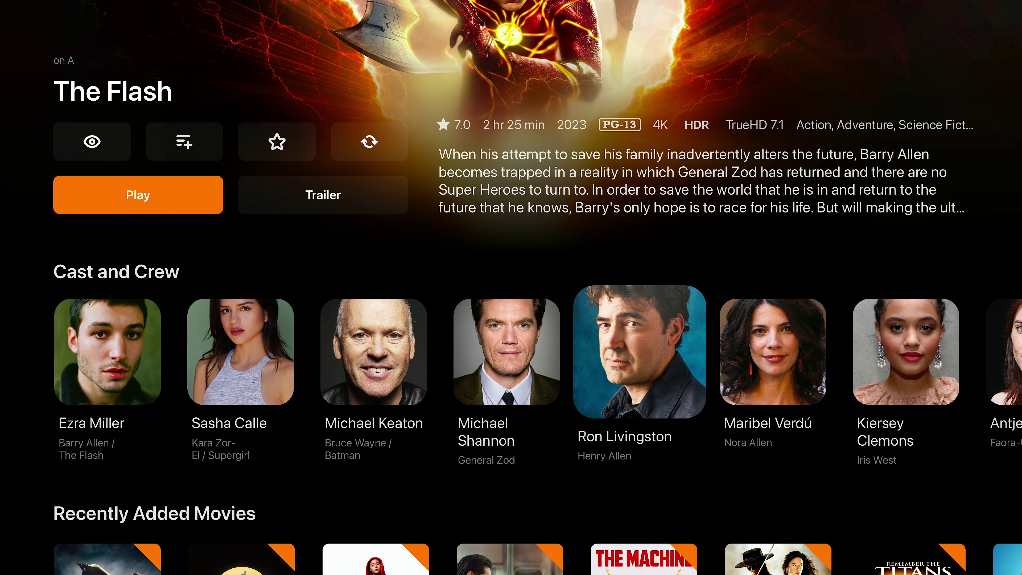
key(Escape)
key(Down)
key(Right)
key(Right)
key(Right)
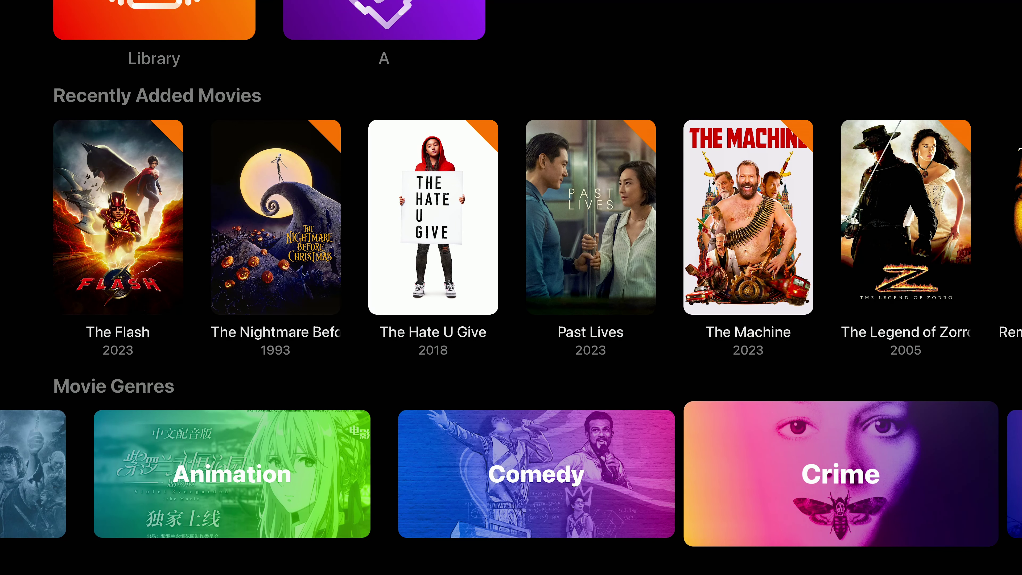
key(Right)
key(Right)
key(Right)
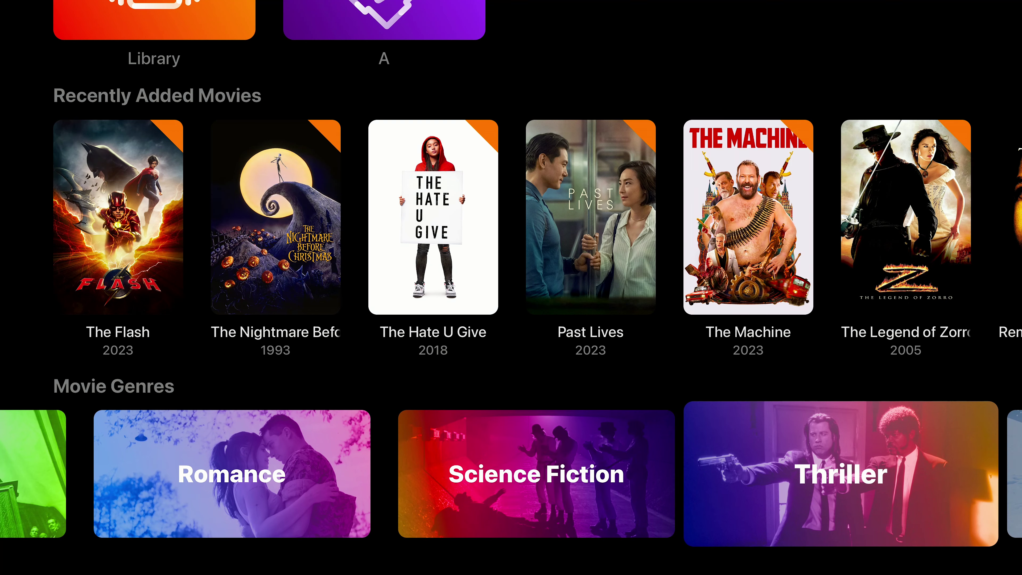
key(Right)
key(Right)
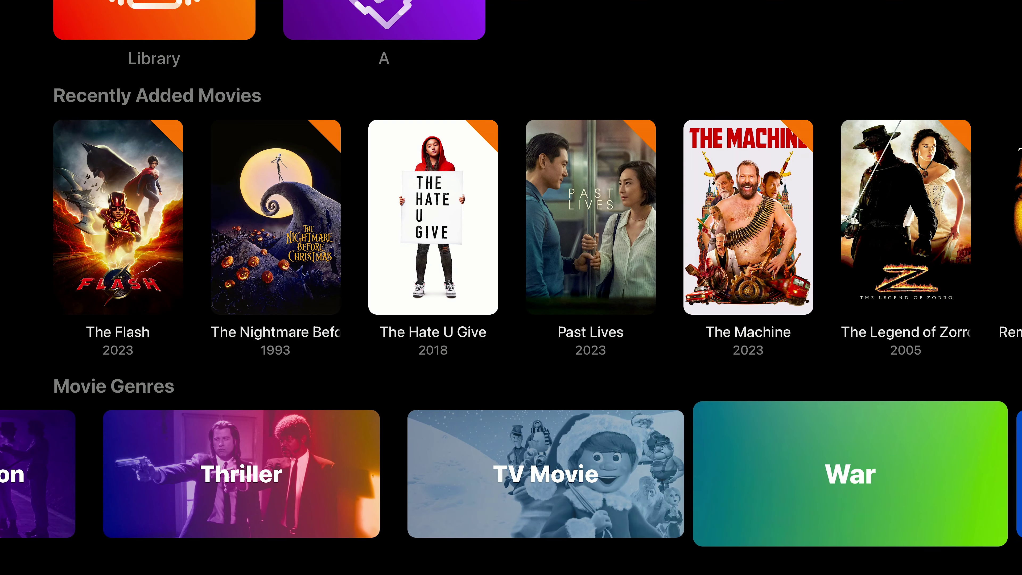
key(Right)
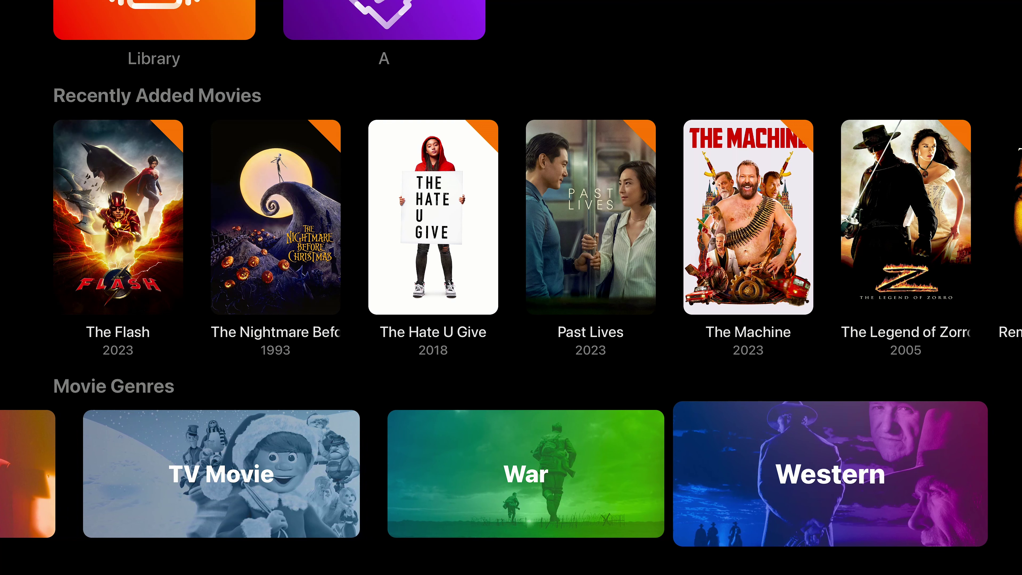
key(Left)
key(Left)
key(Left)
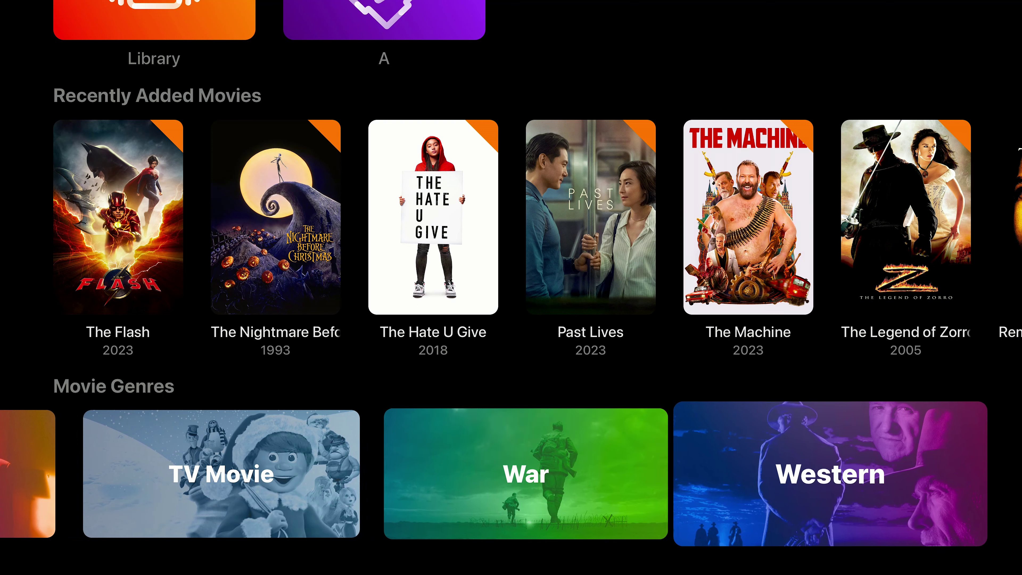
key(Left)
key(Left)
key(Left)
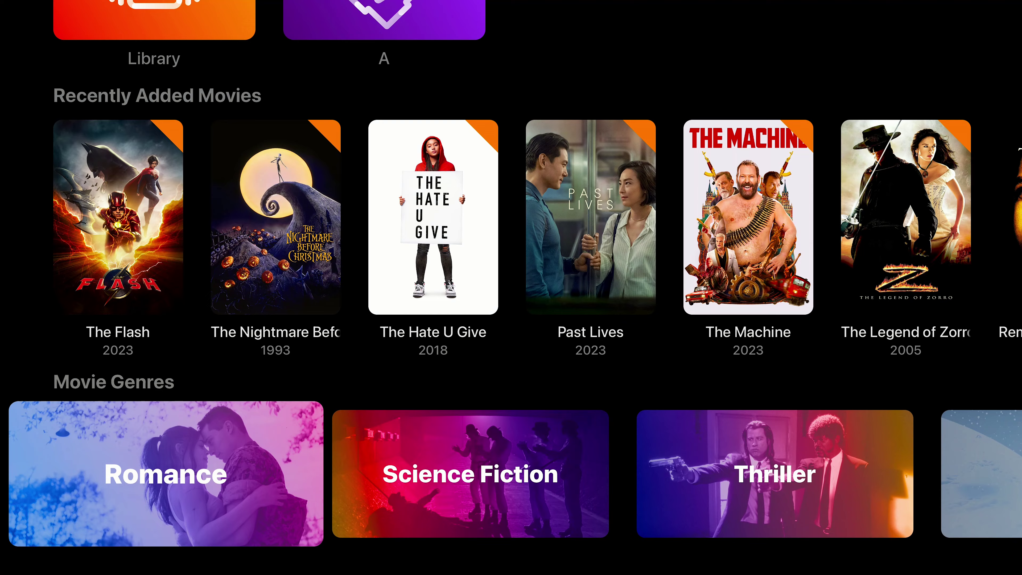
key(Left)
key(Left)
key(Left)
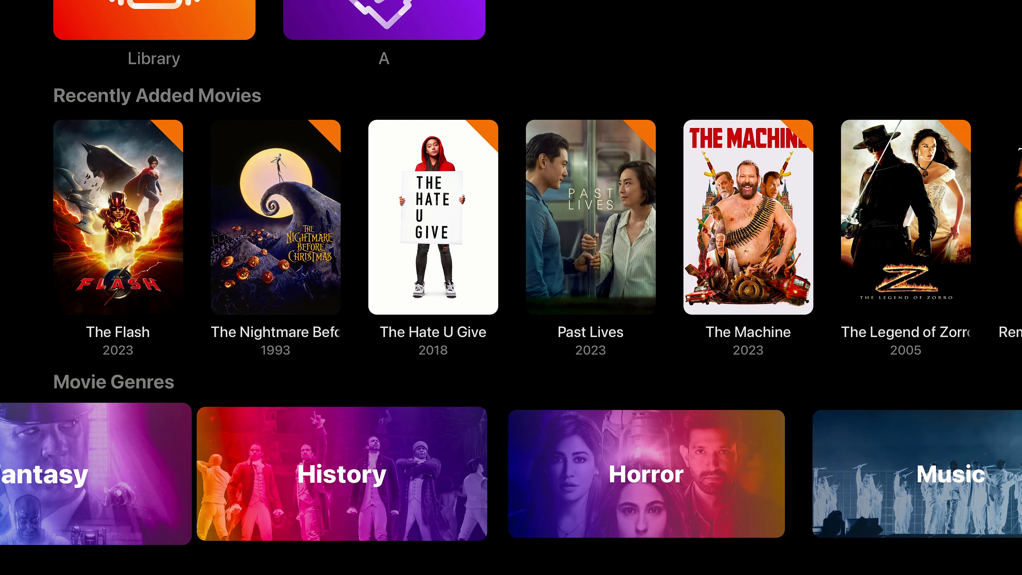
key(Left)
key(Left)
key(Left)
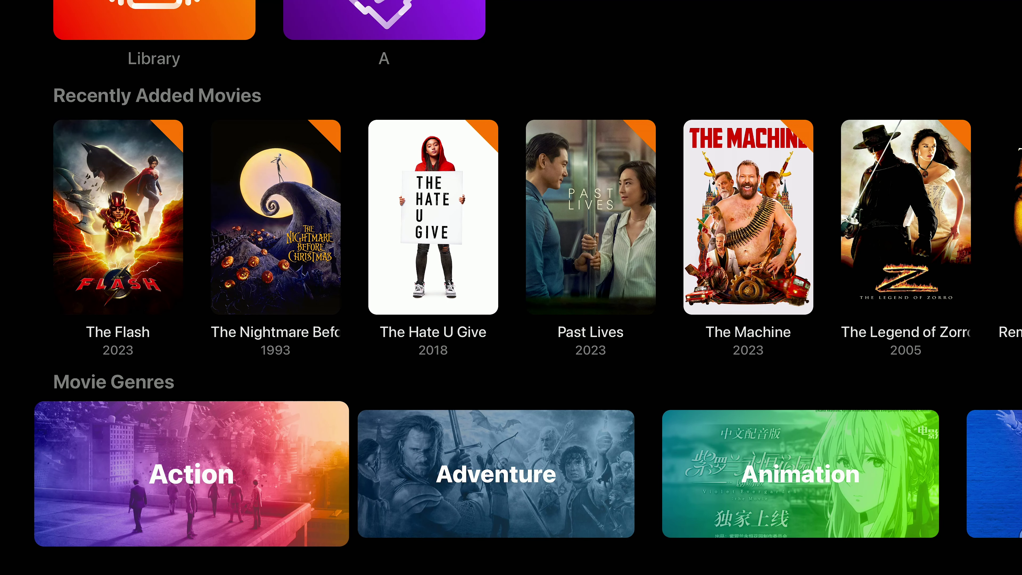
key(Up)
key(Up)
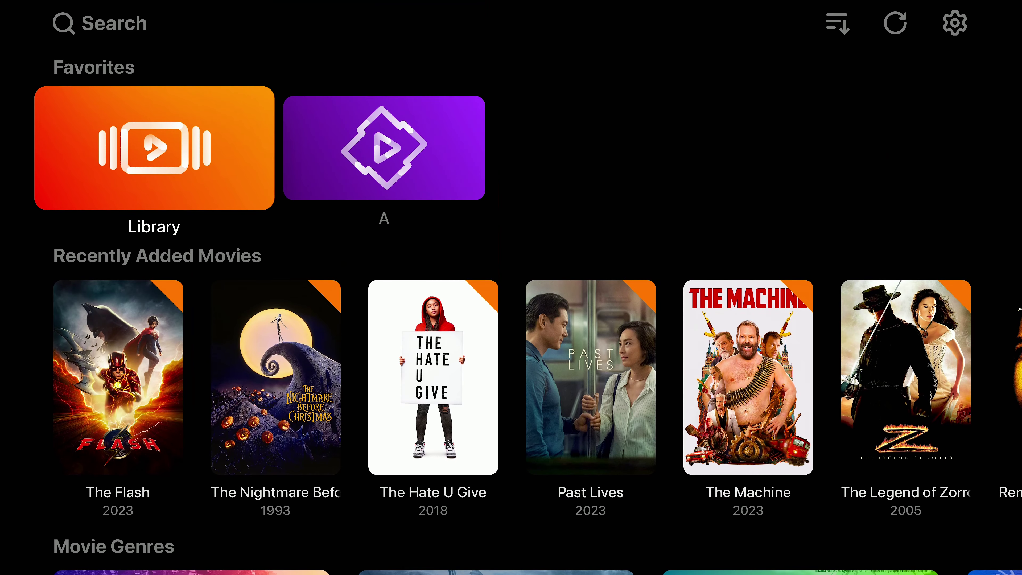
key(Up)
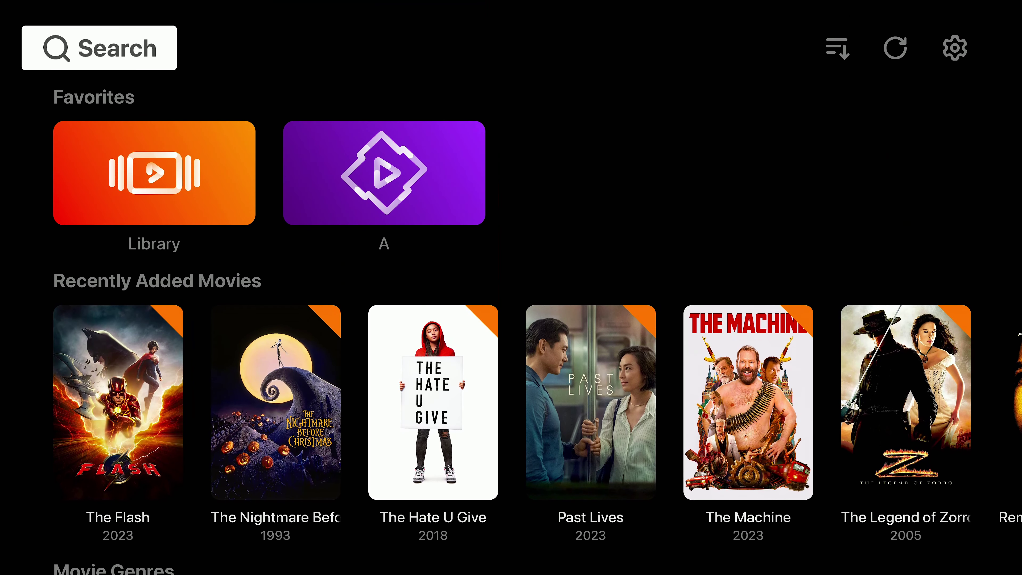
key(Down)
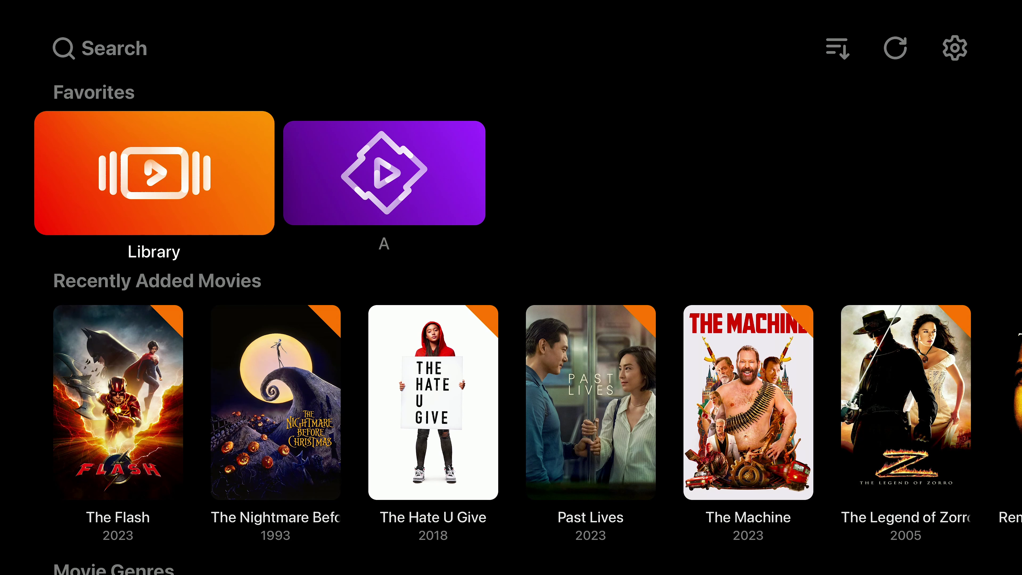
key(Down)
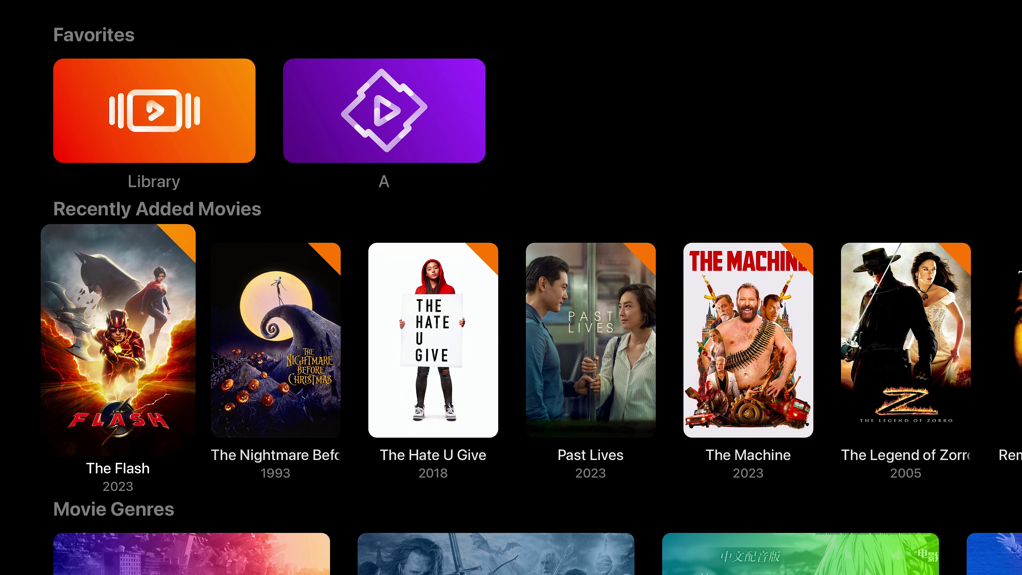
key(Up)
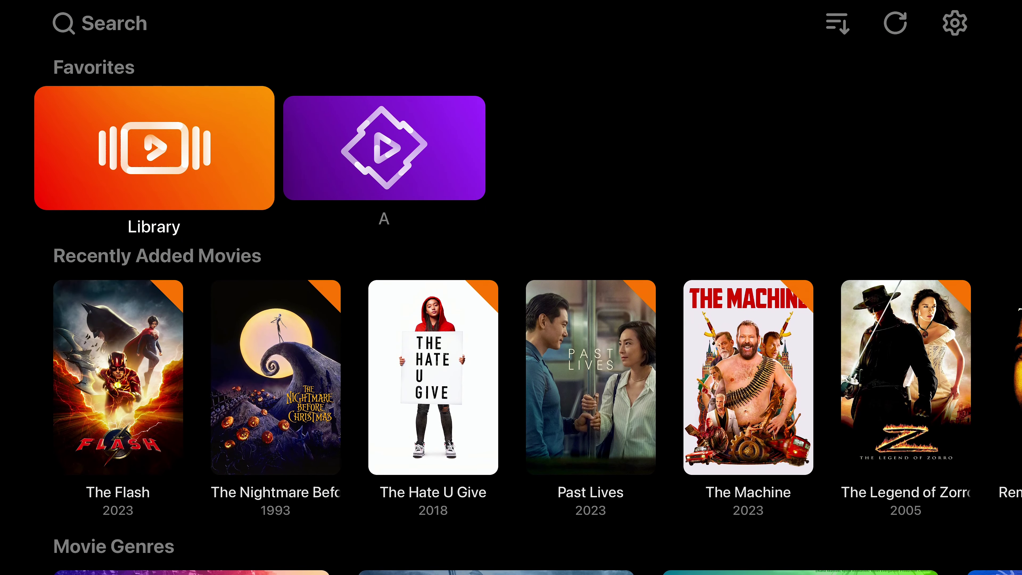
key(Up)
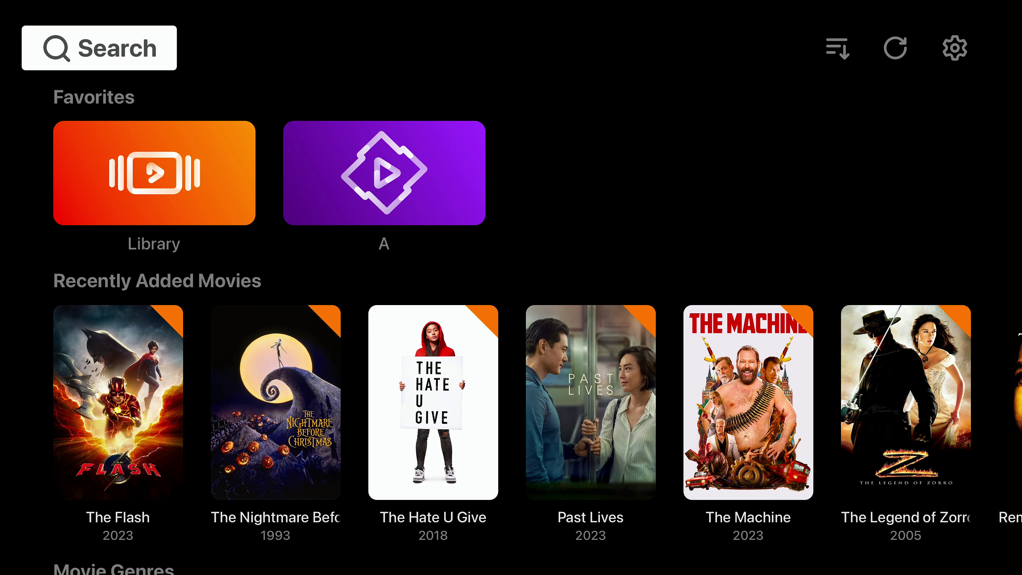
key(Down)
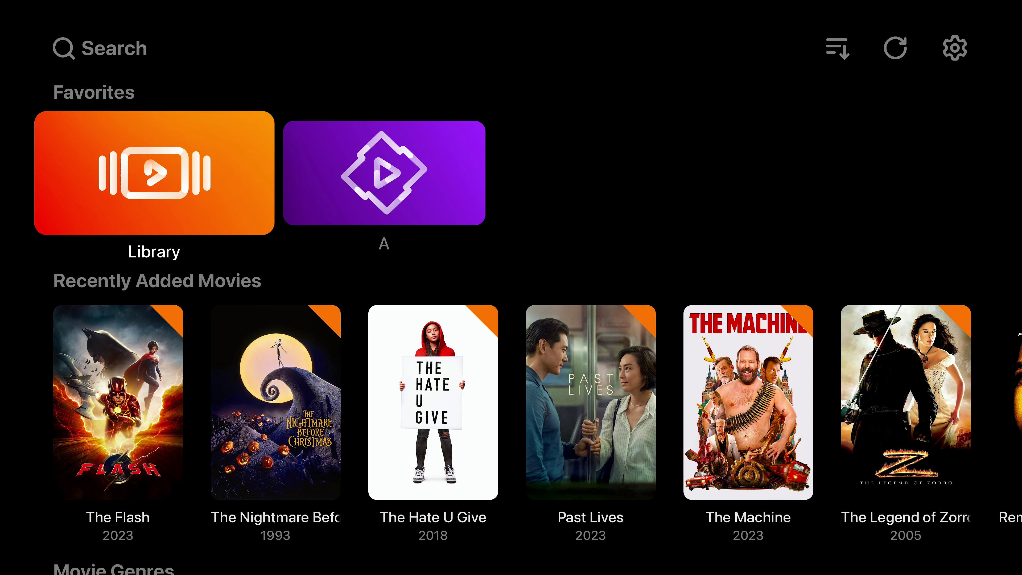